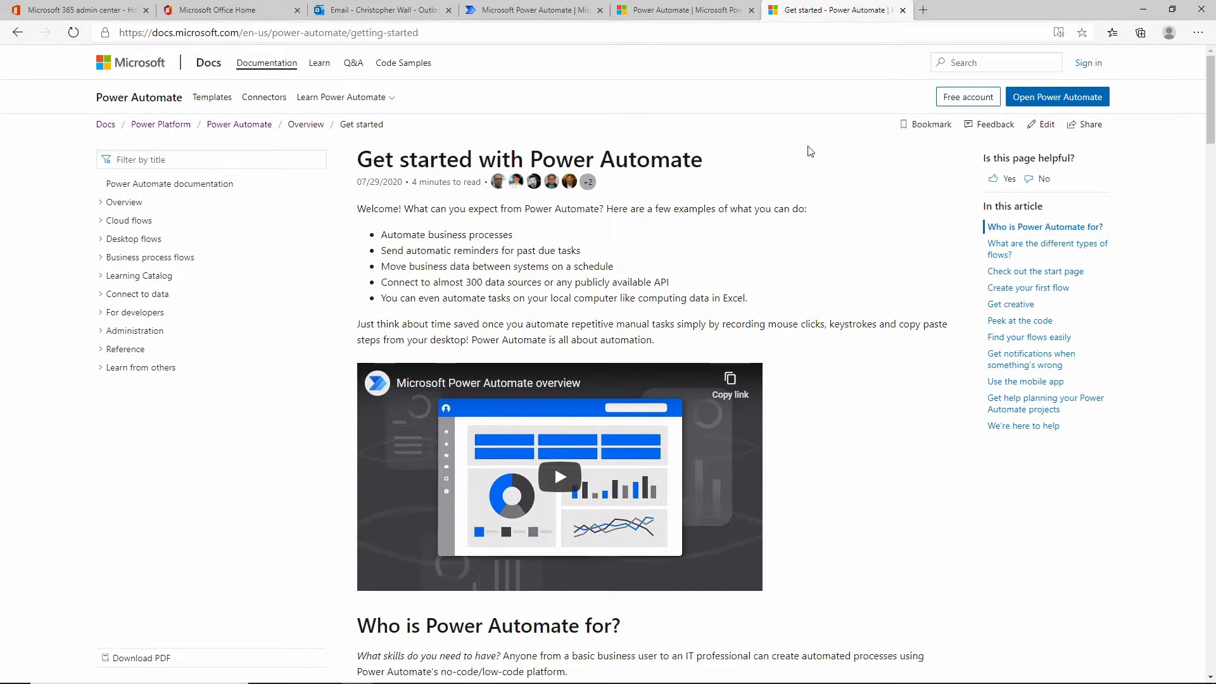
# - Skim the "Get started with Power Automate" documentation article down to the "Get creative" section and return to its beginning
pyautogui.click(592, 34)
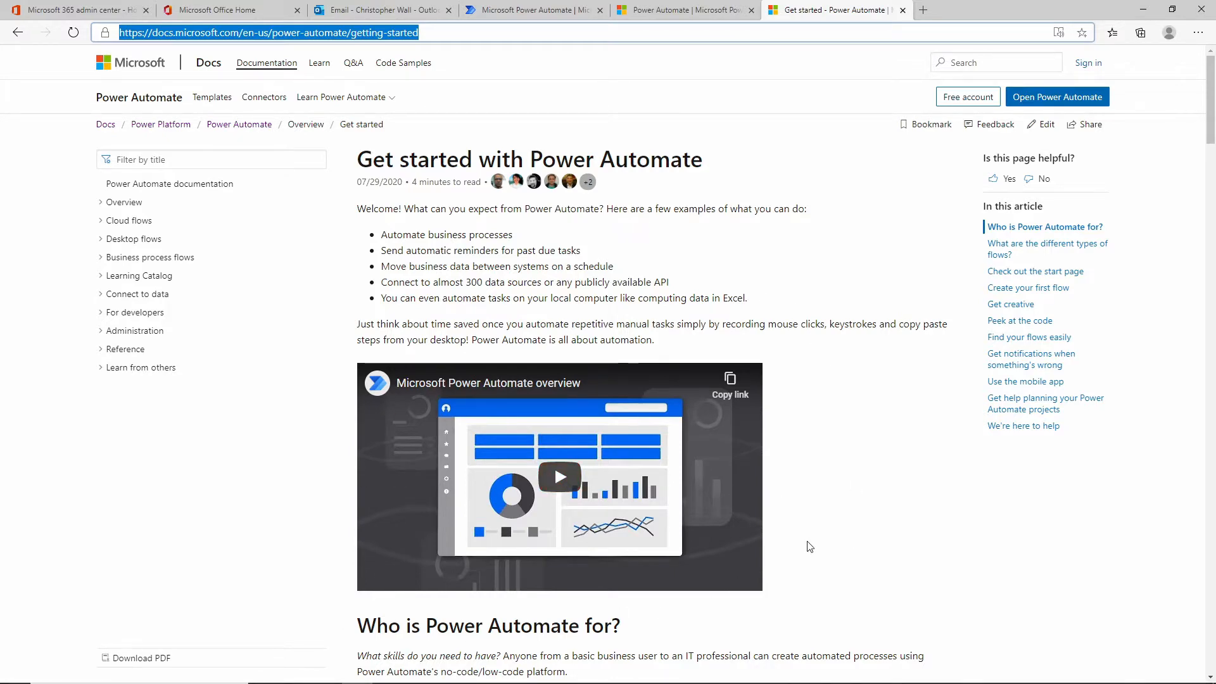
pyautogui.scroll(-3, 808, 497)
pyautogui.scroll(-3, 808, 493)
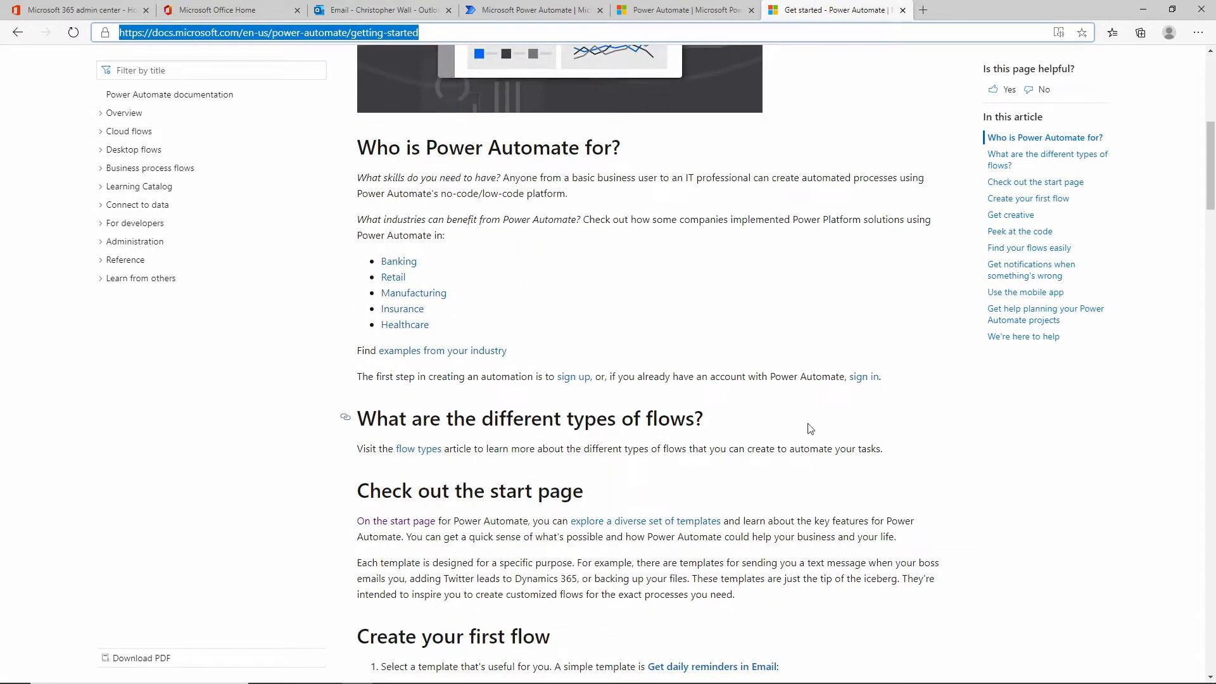
pyautogui.scroll(-10, 810, 428)
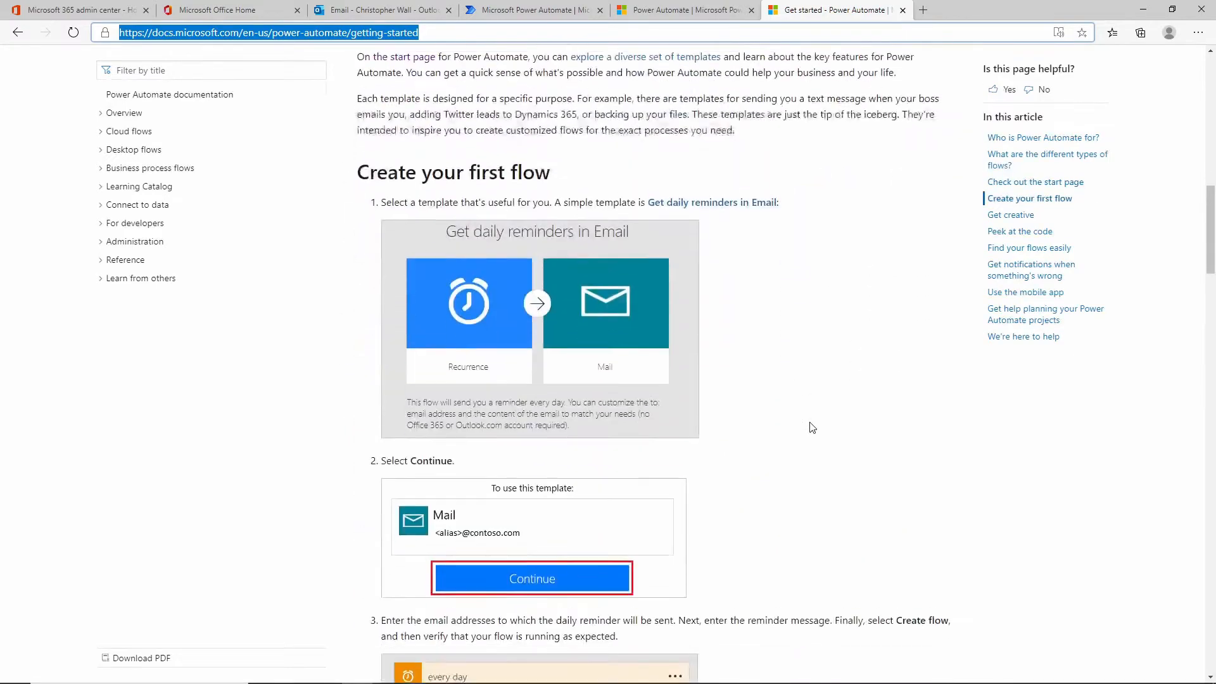
pyautogui.scroll(-13, 810, 428)
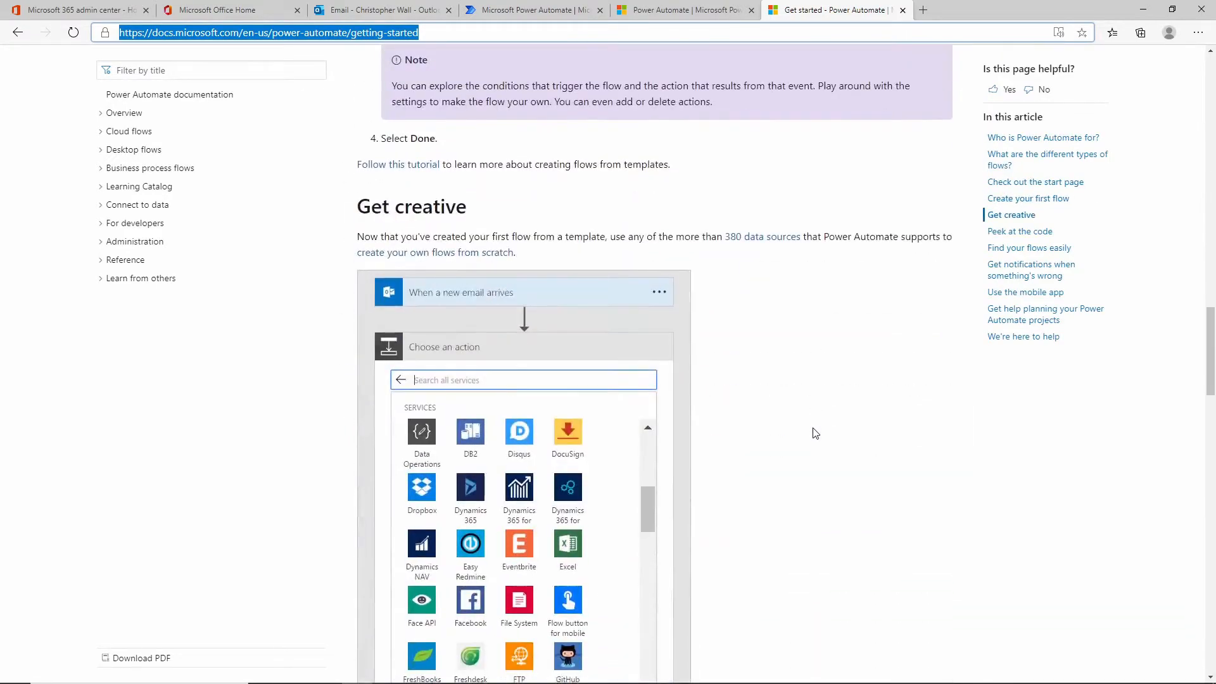
pyautogui.scroll(20, 817, 442)
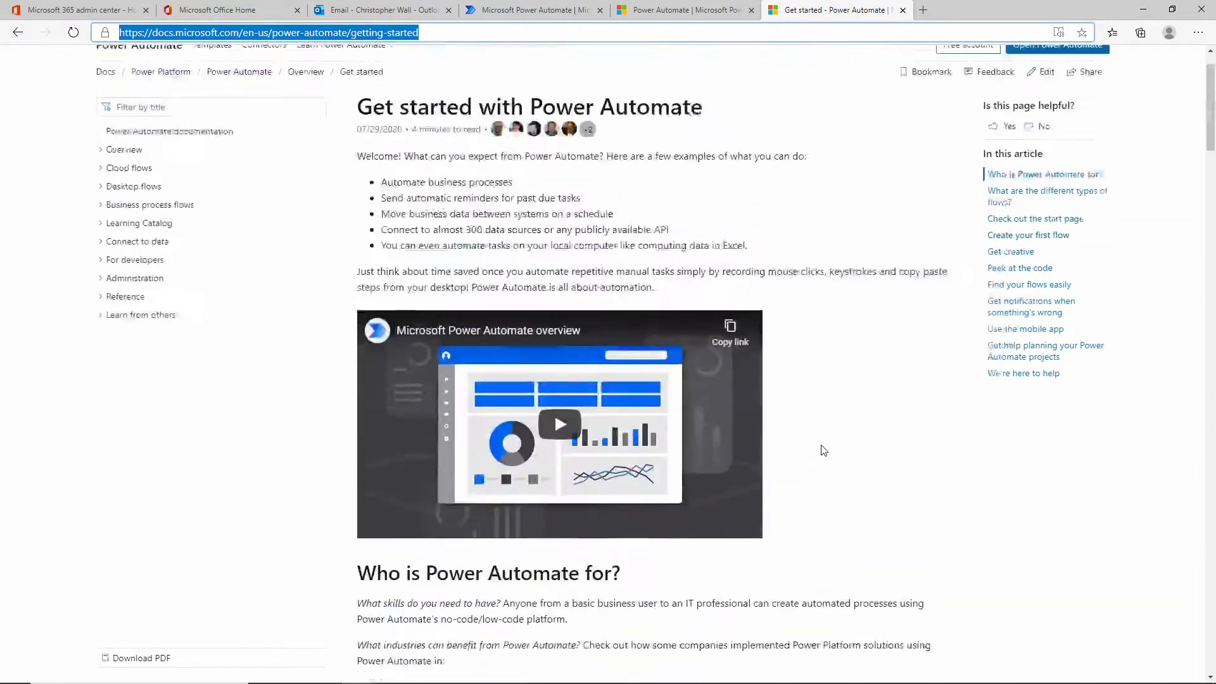
# - Close the Power Automate product page and view the Office 365 home page before returning to the Power Automate portal
pyautogui.click(656, 10)
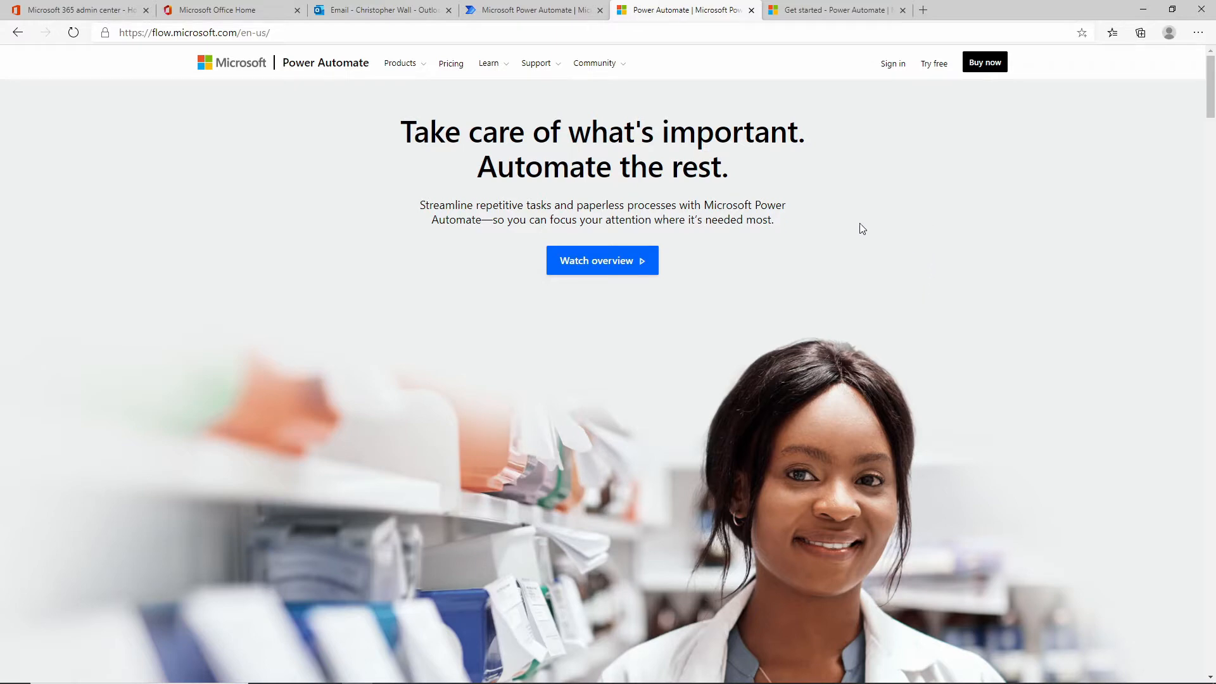
pyautogui.click(751, 11)
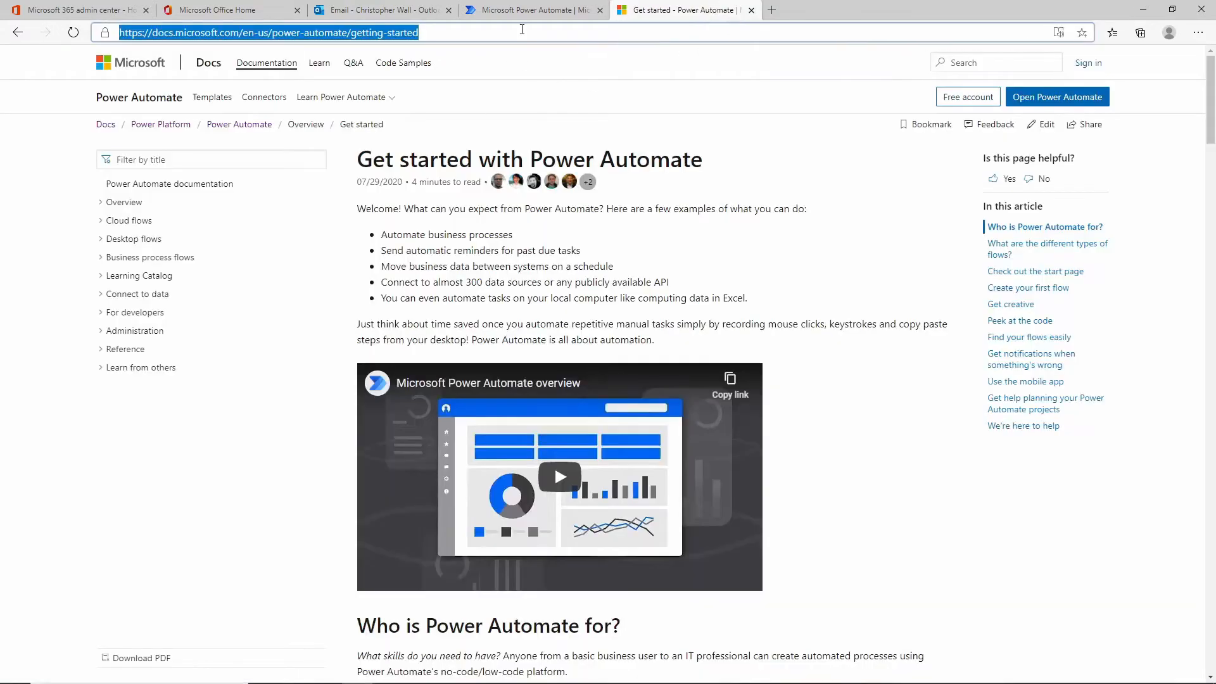
pyautogui.click(524, 8)
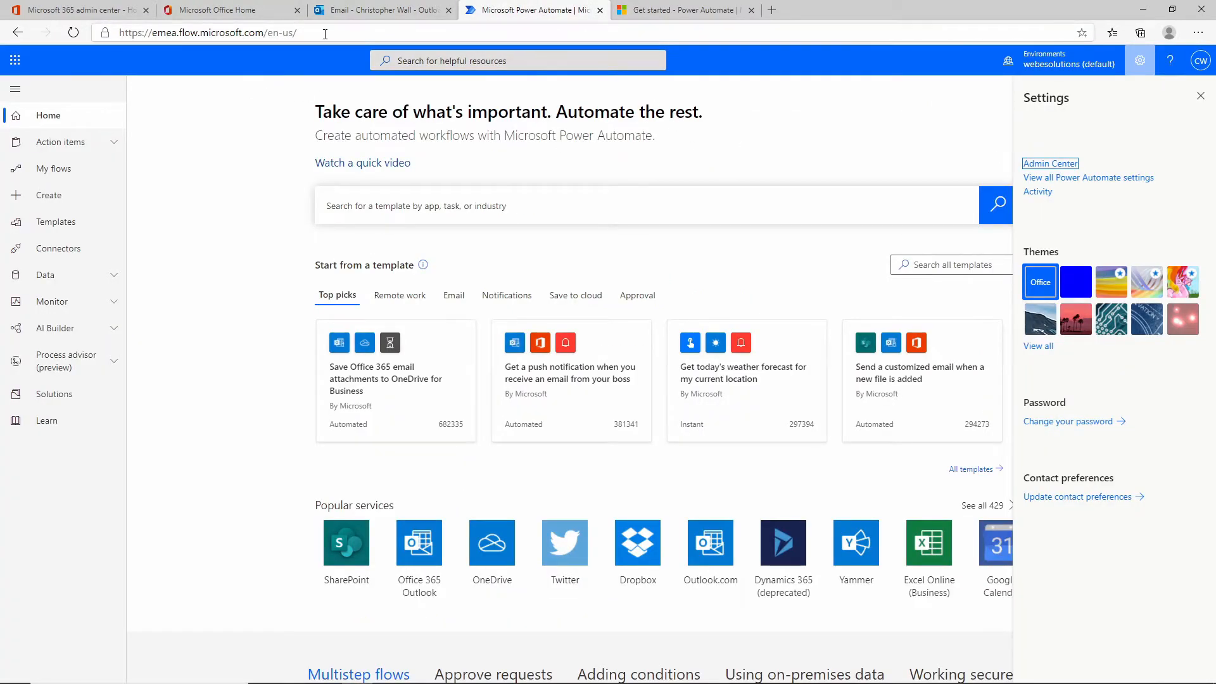
pyautogui.click(222, 10)
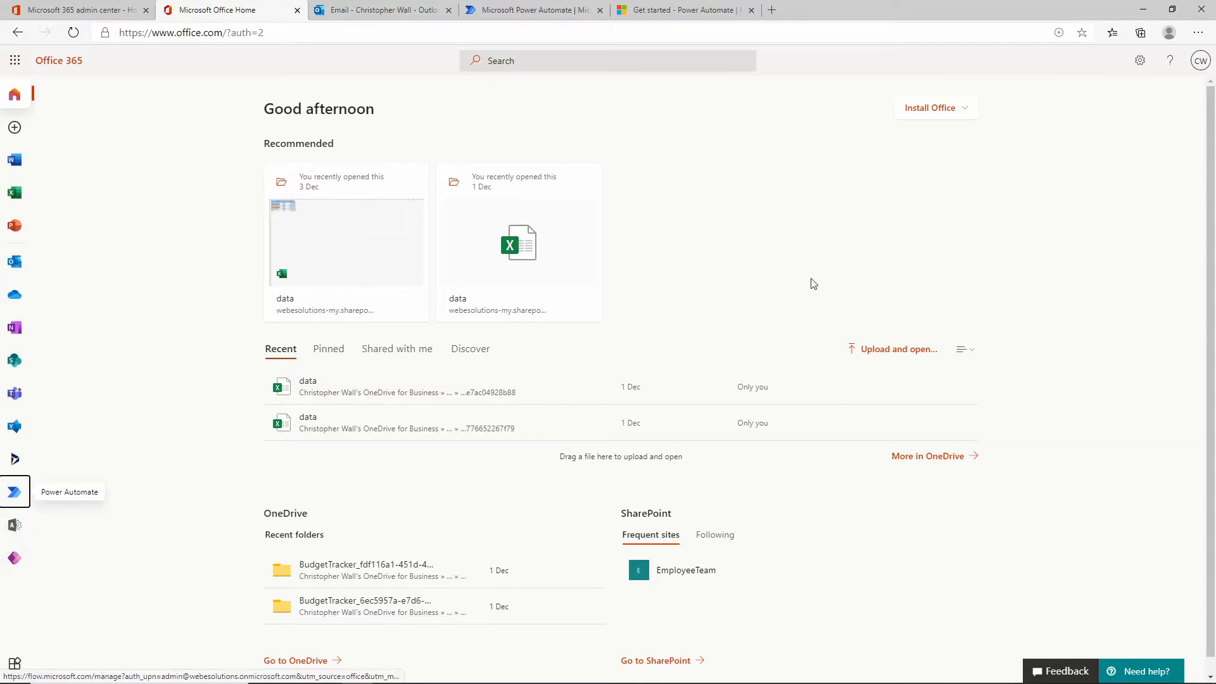
pyautogui.click(495, 13)
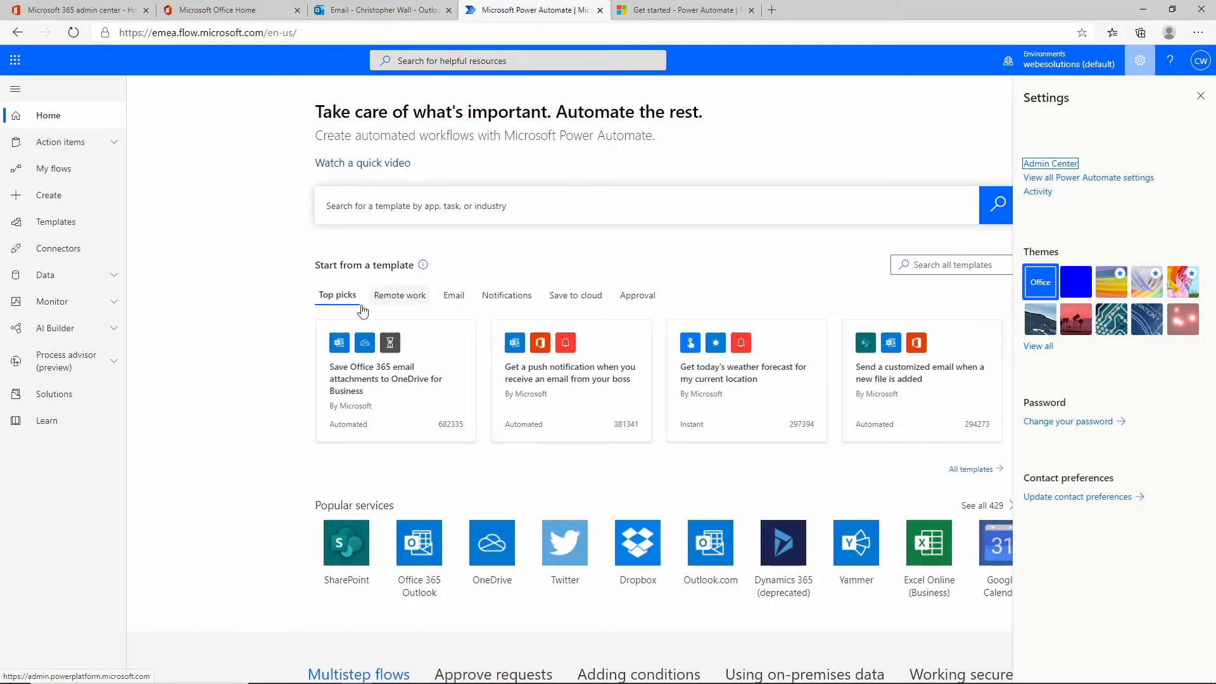
# - View the Remote work, Email, Notifications and Save to cloud template categories on the portal's home page
pyautogui.click(403, 305)
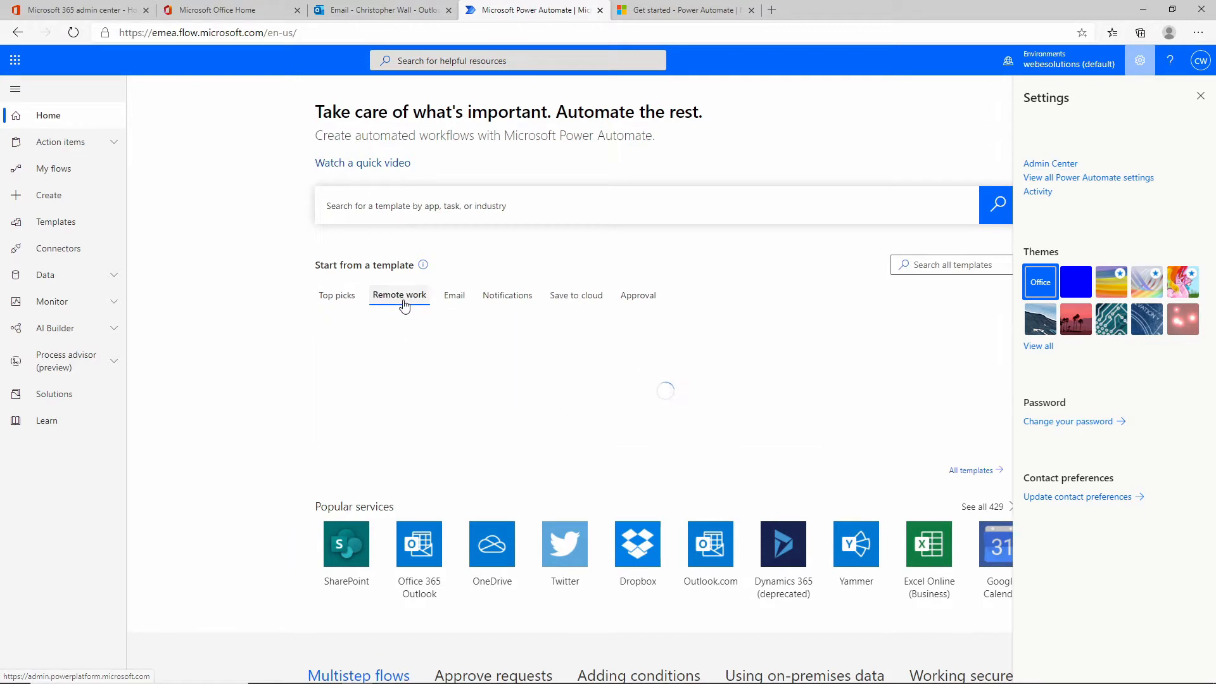
pyautogui.click(455, 300)
pyautogui.click(510, 303)
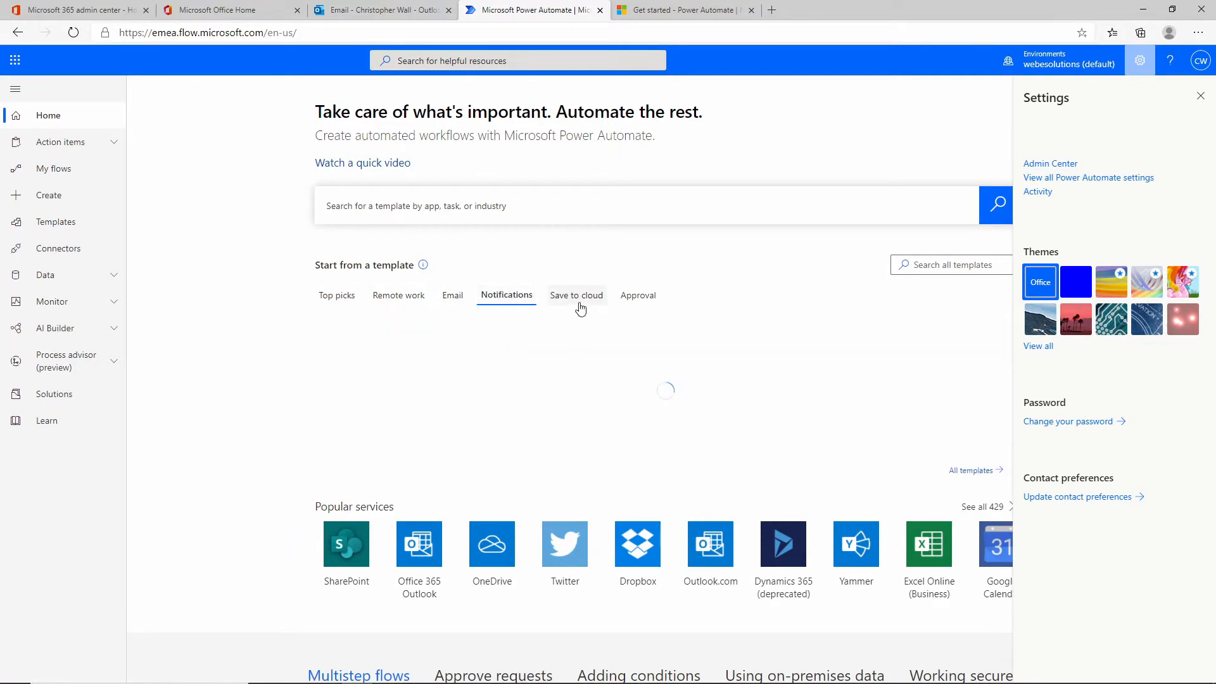
pyautogui.click(565, 302)
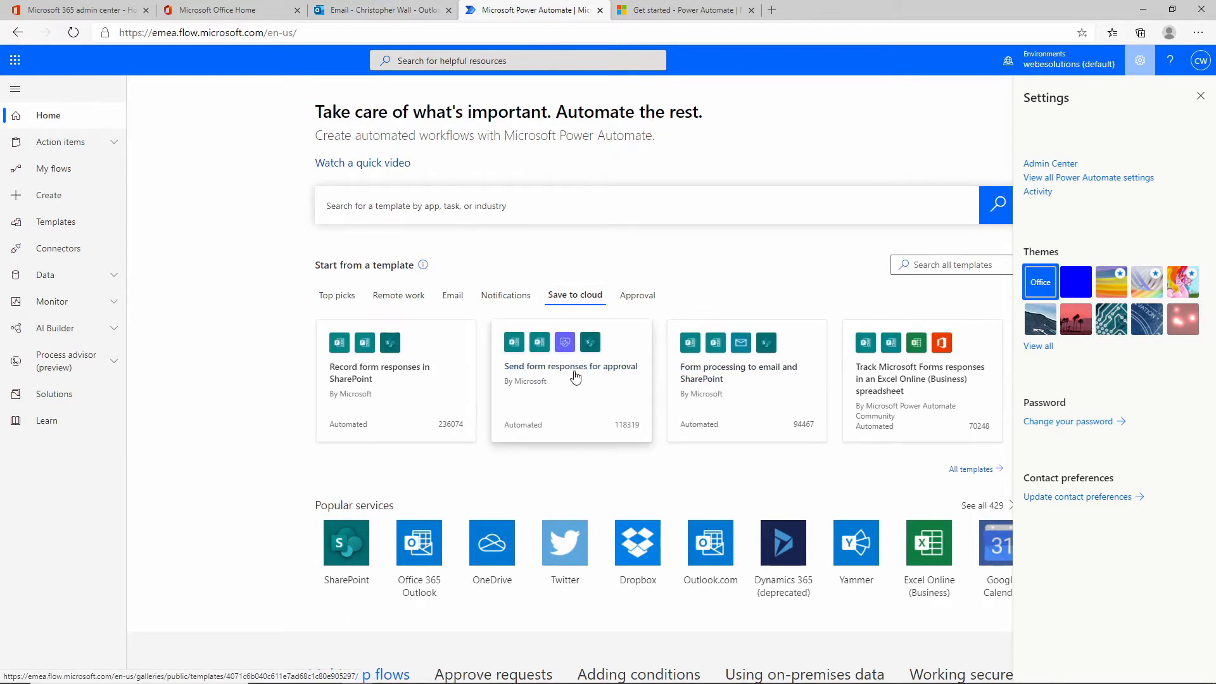
# - Browse the full template gallery, and return to the home page to view the popular services
pyautogui.click(65, 233)
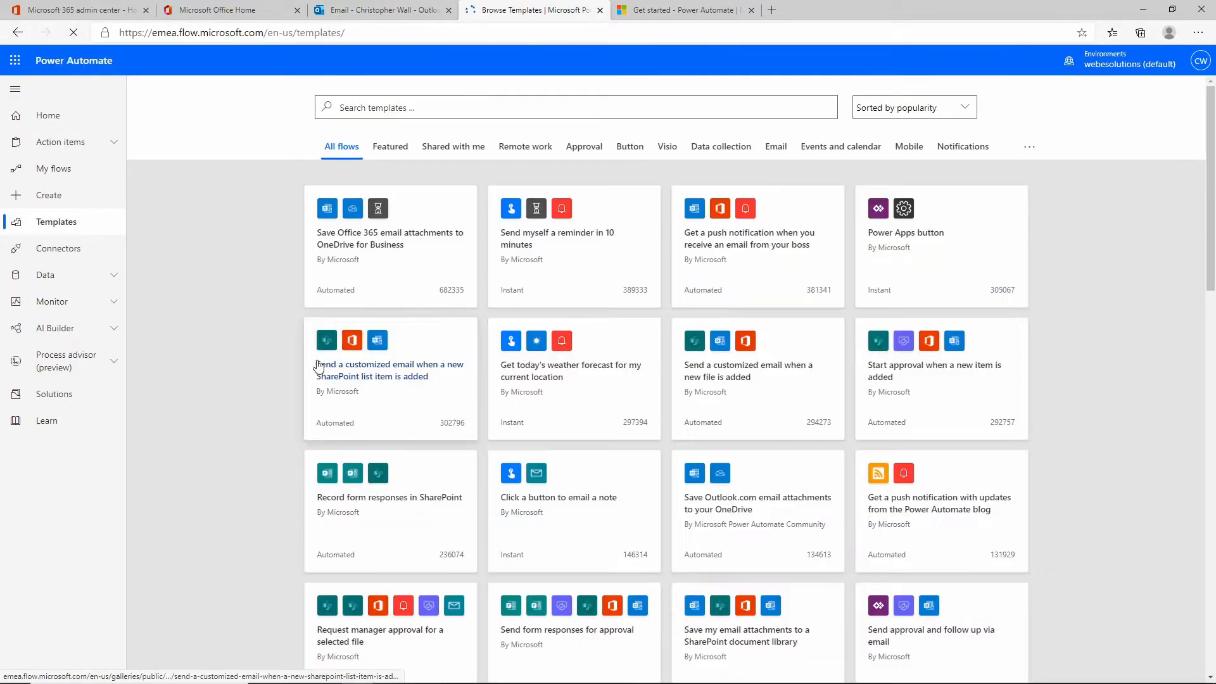
pyautogui.moveTo(1211, 157); pyautogui.dragTo(1213, 516)
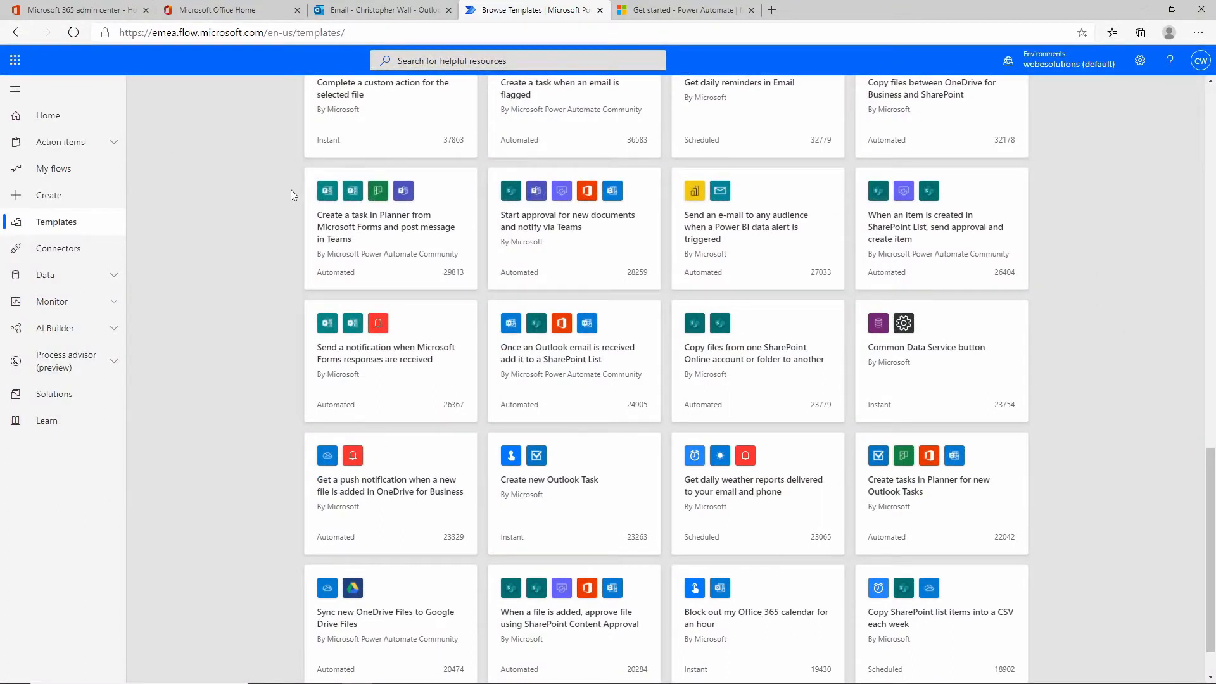
pyautogui.click(74, 114)
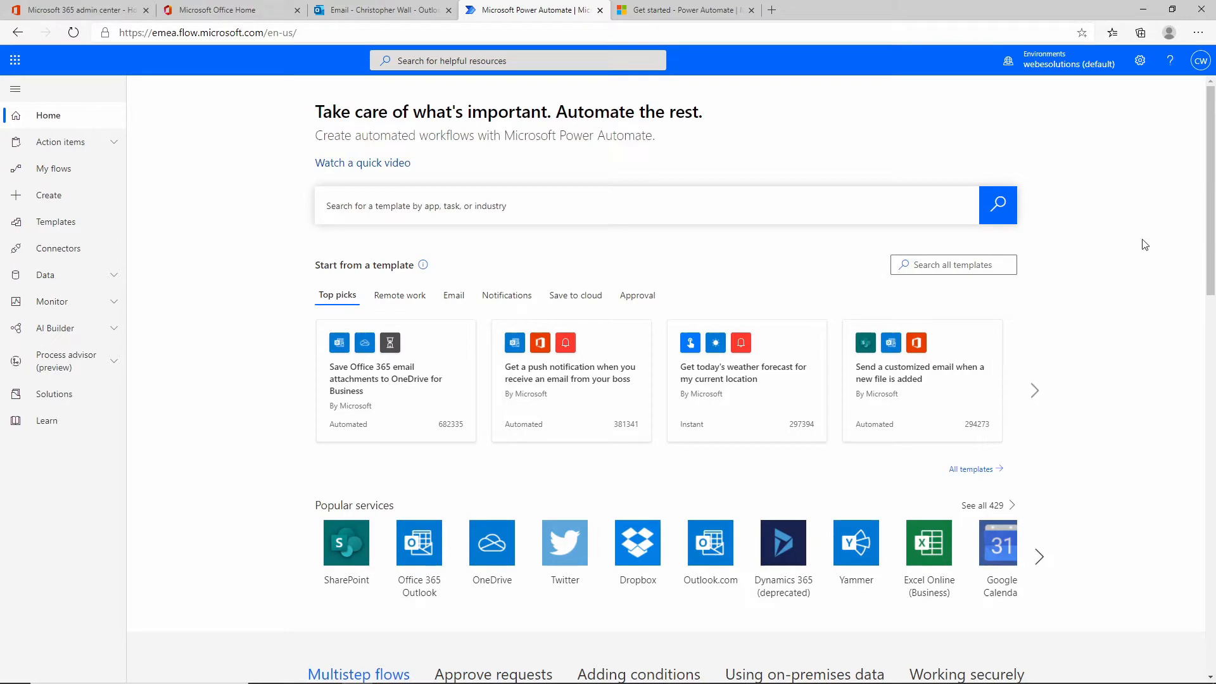
pyautogui.scroll(-3, 1145, 244)
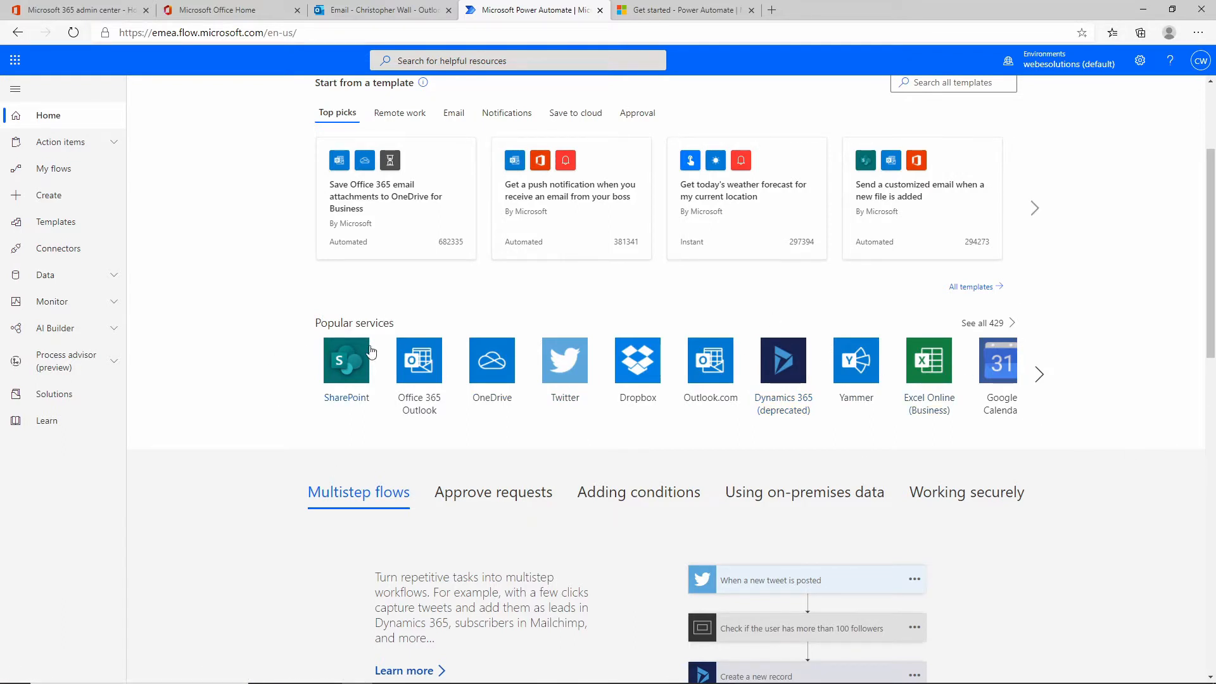
# - Browse the list of supported connectors, from the popular ones through the alphabetical listing
pyautogui.click(73, 255)
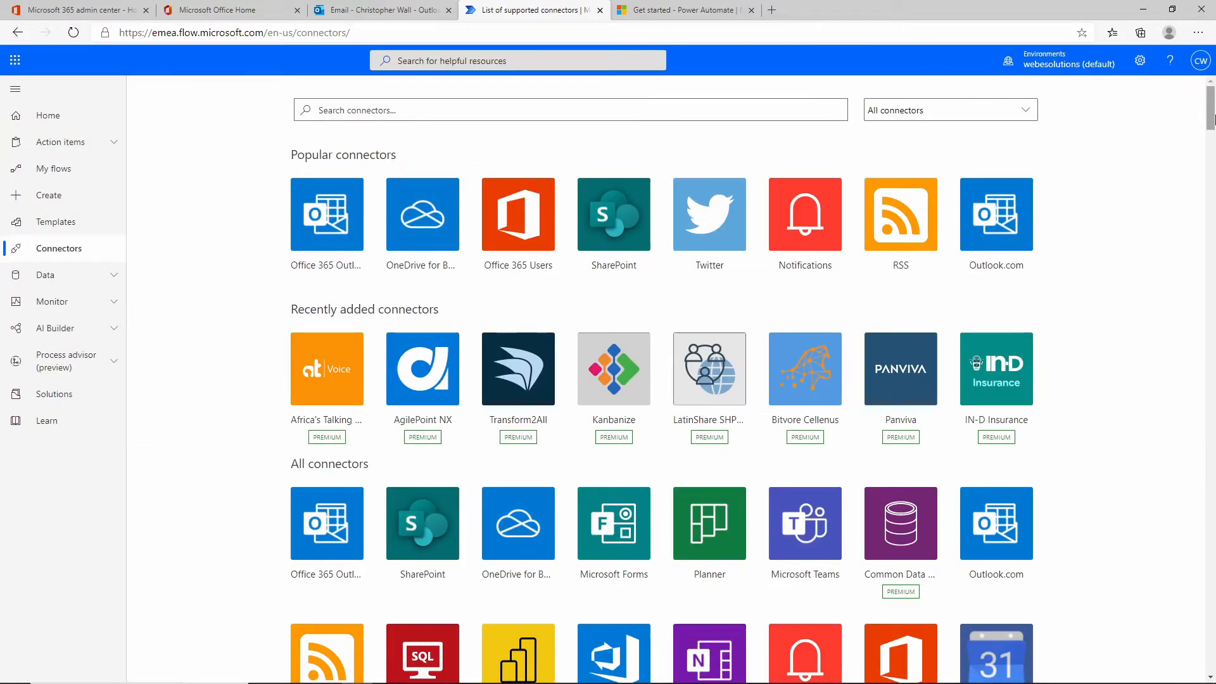
pyautogui.moveTo(1213, 108); pyautogui.dragTo(1212, 156)
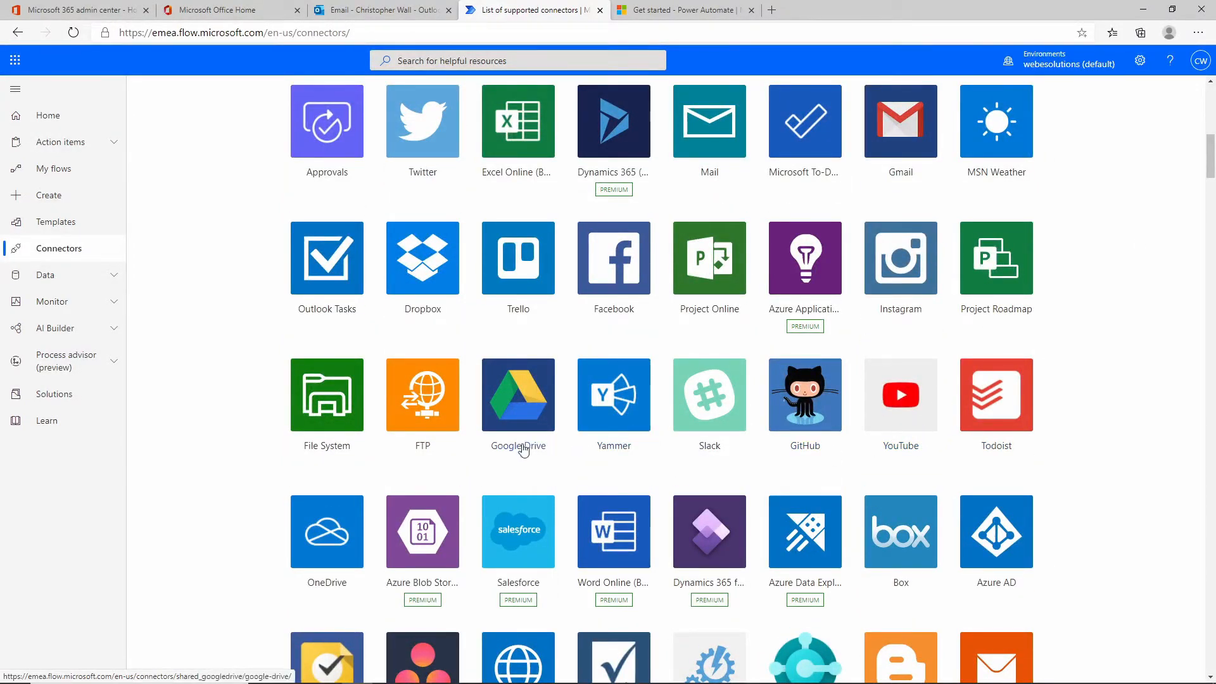
pyautogui.scroll(-20, 555, 433)
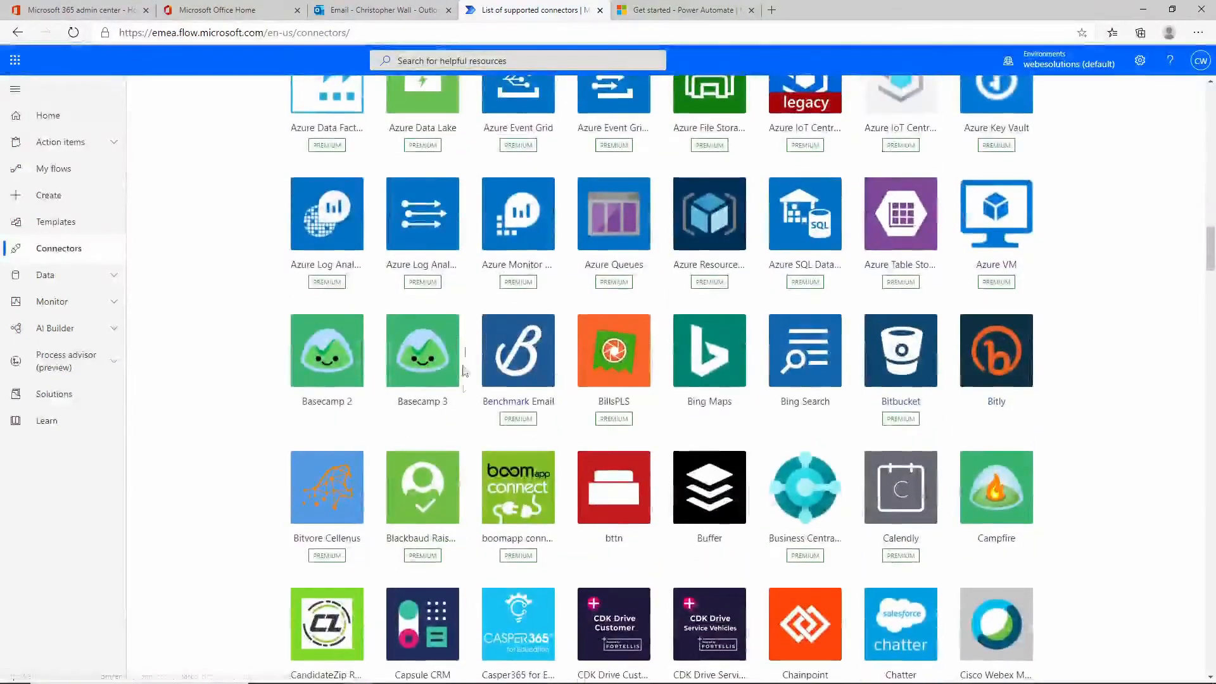
pyautogui.scroll(-5, 1056, 321)
pyautogui.scroll(-10, 1061, 328)
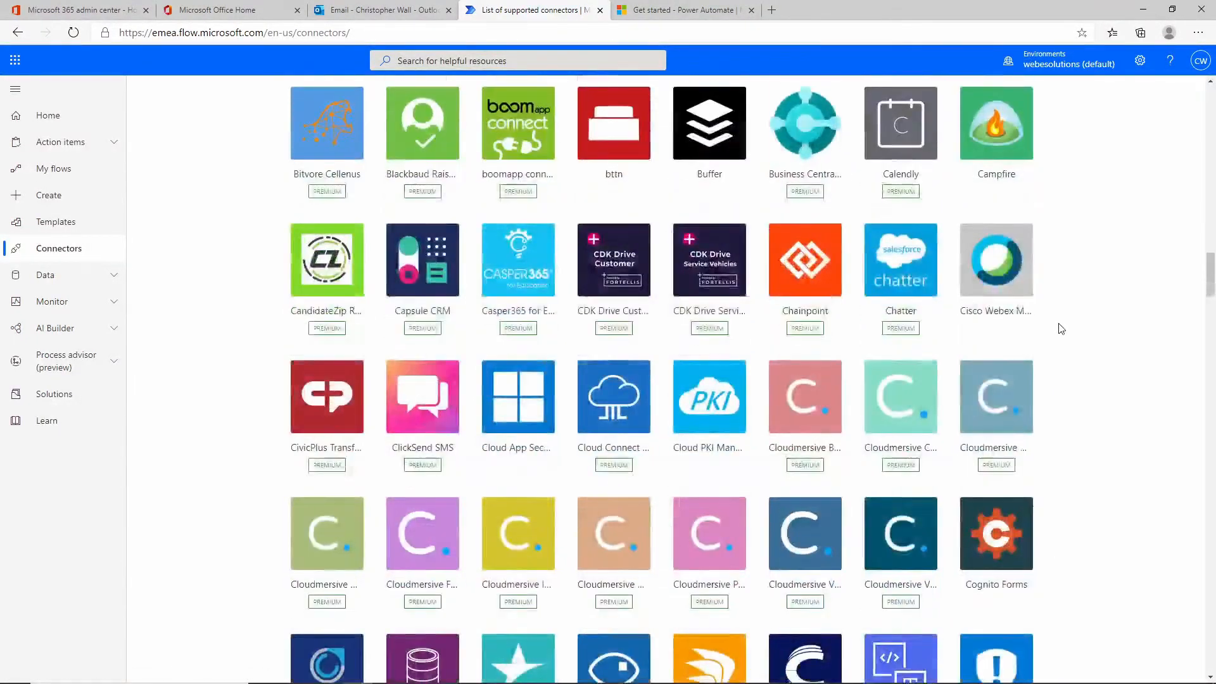
pyautogui.scroll(-5, 1064, 335)
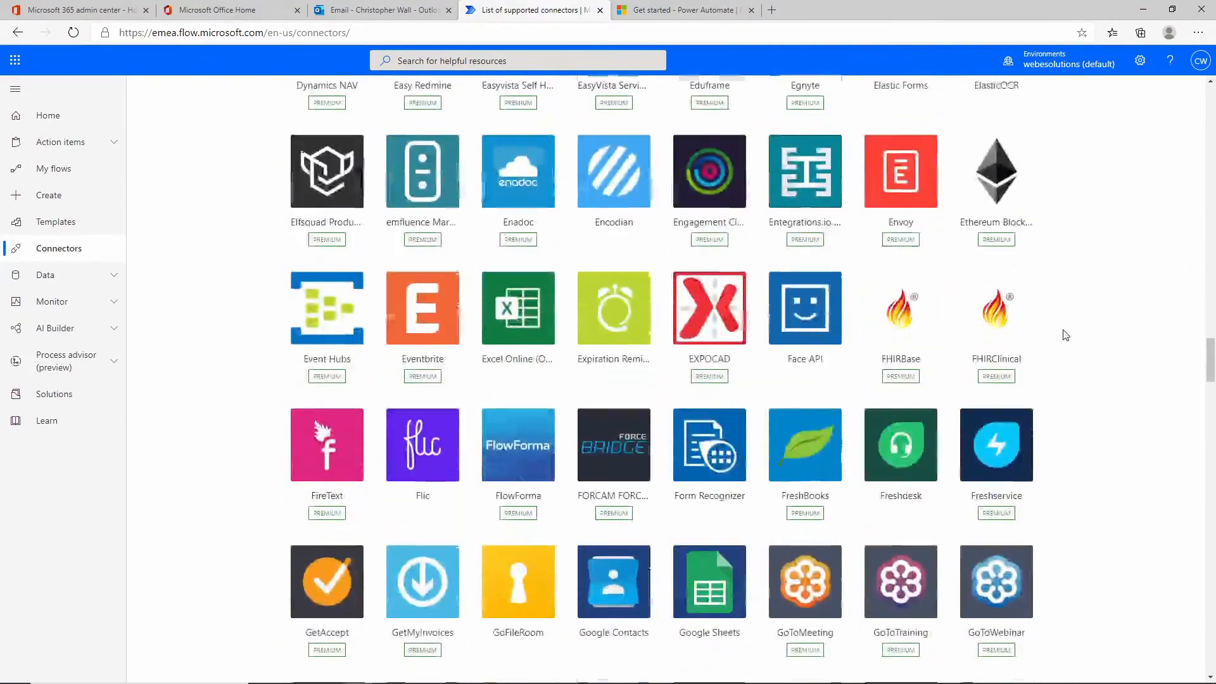
# - View the Approvals and Business process flows pages under Action items
pyautogui.click(53, 149)
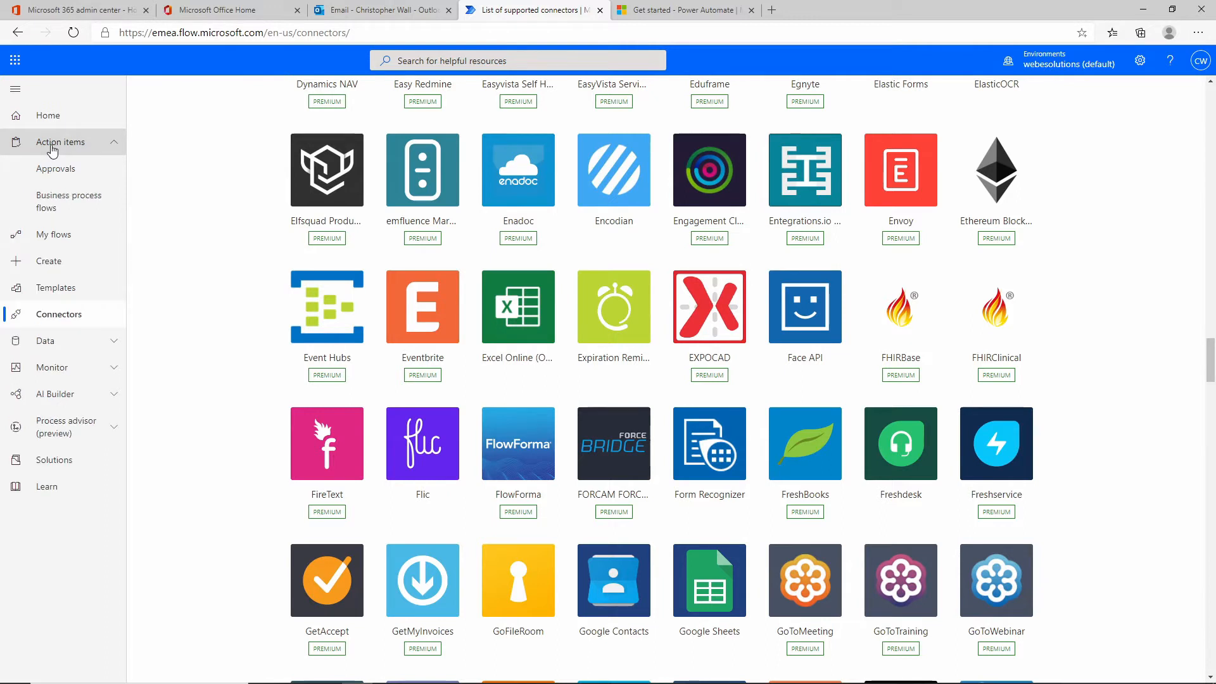
pyautogui.click(70, 172)
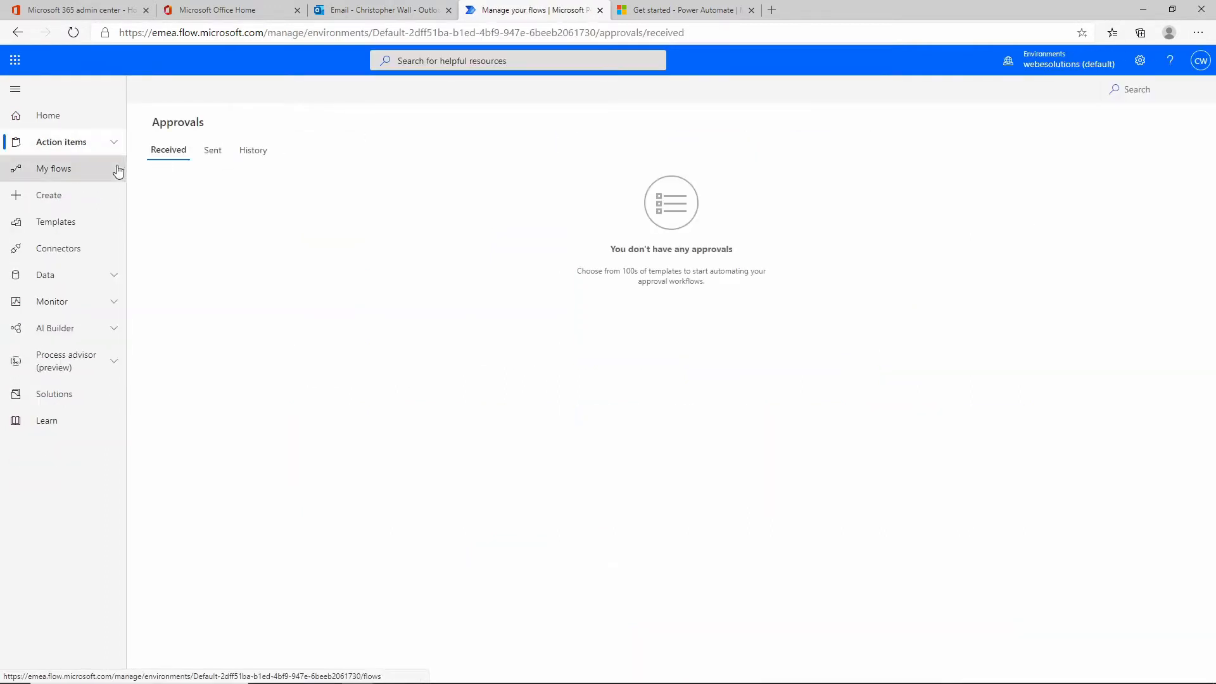
pyautogui.click(76, 143)
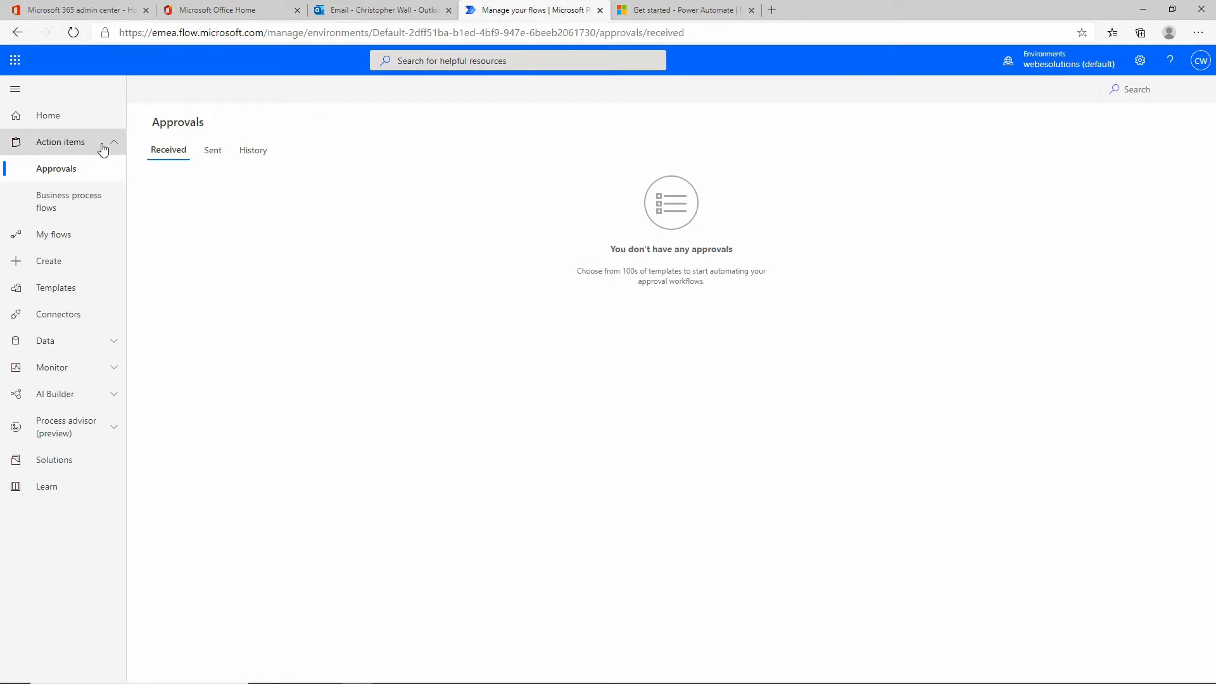
pyautogui.click(93, 200)
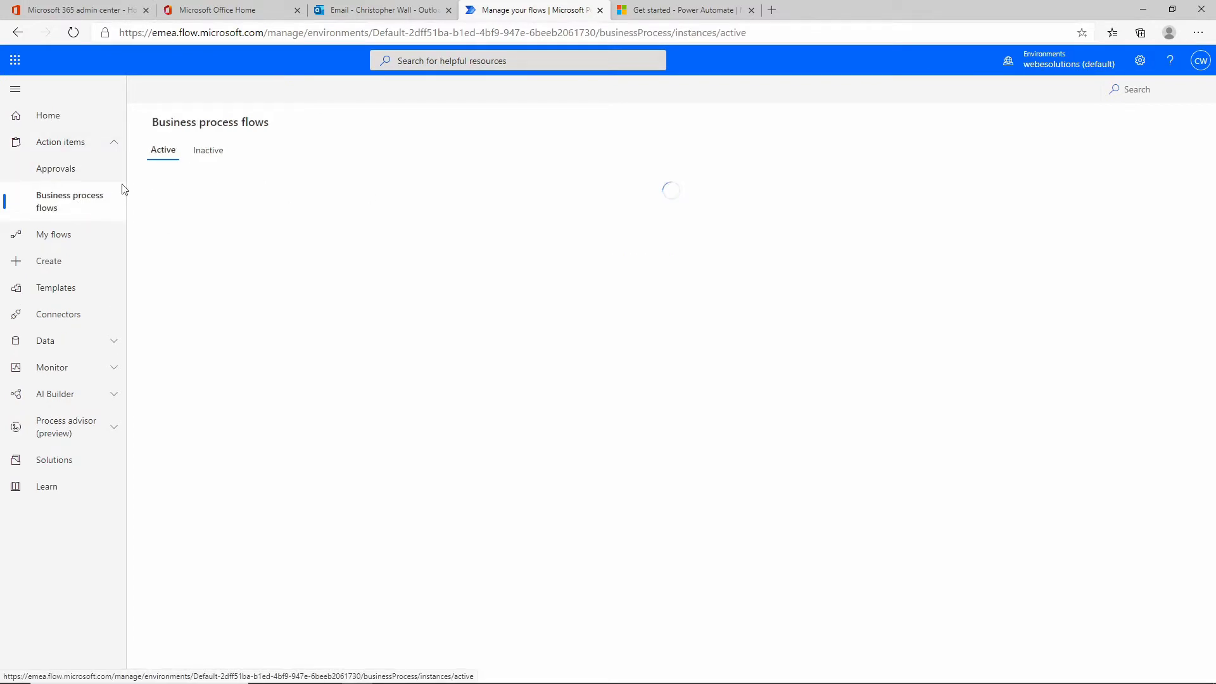
# - View the My flows page, followed by the Templates and Connectors pages
pyautogui.click(51, 239)
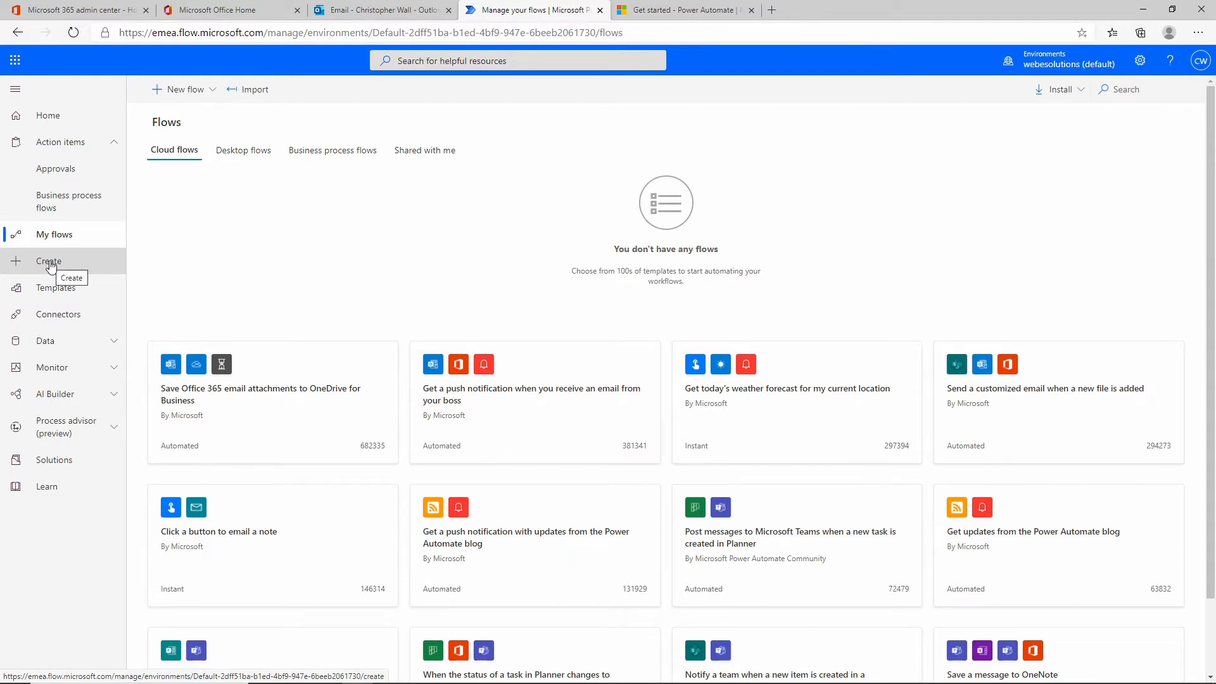
pyautogui.click(59, 294)
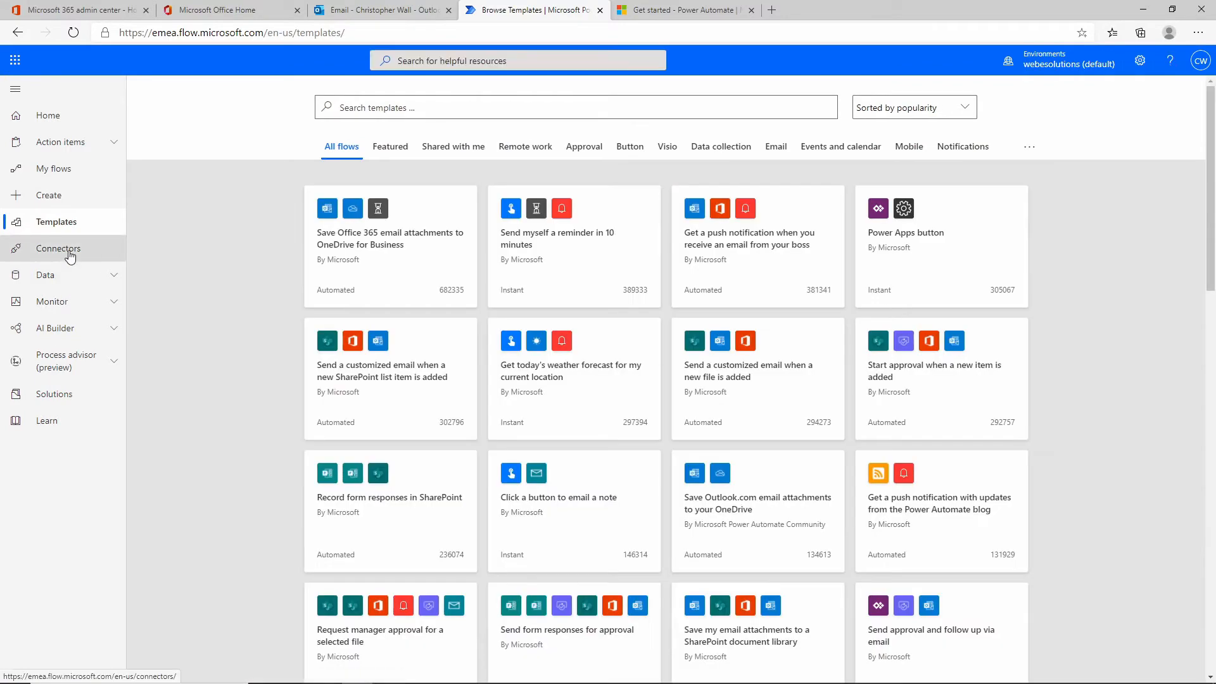
pyautogui.click(70, 256)
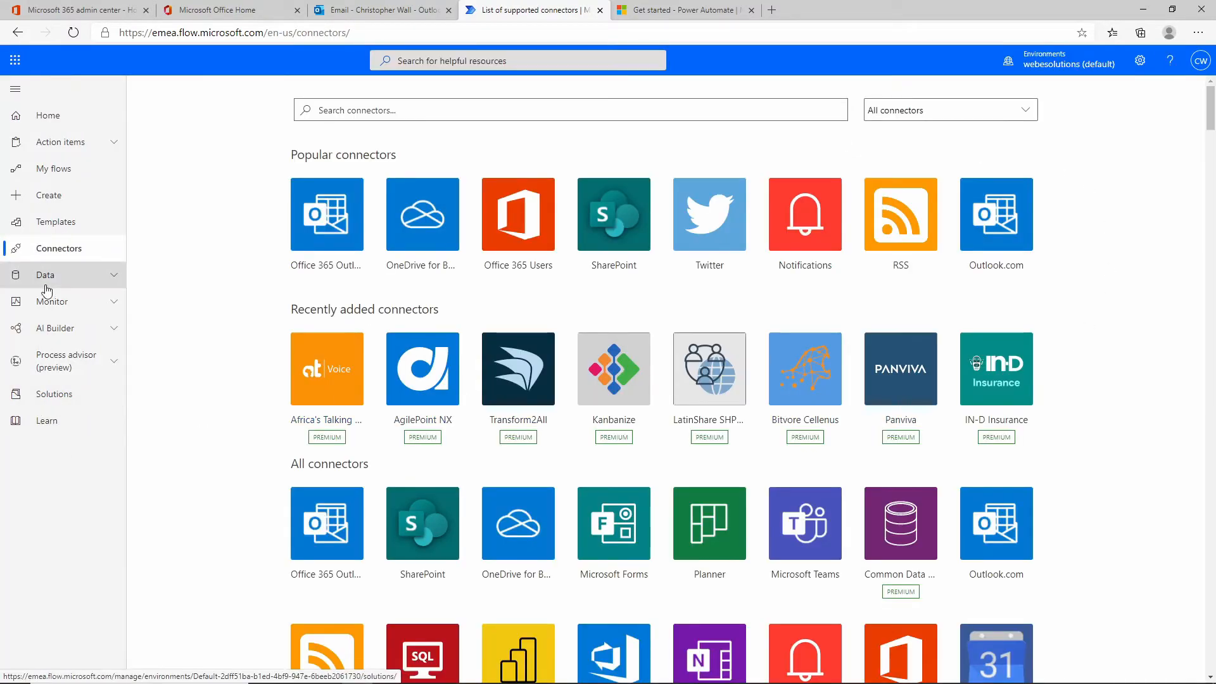
# - Expand the Data section, view the Power Automate documentation through Learn, and return to the portal
pyautogui.click(48, 278)
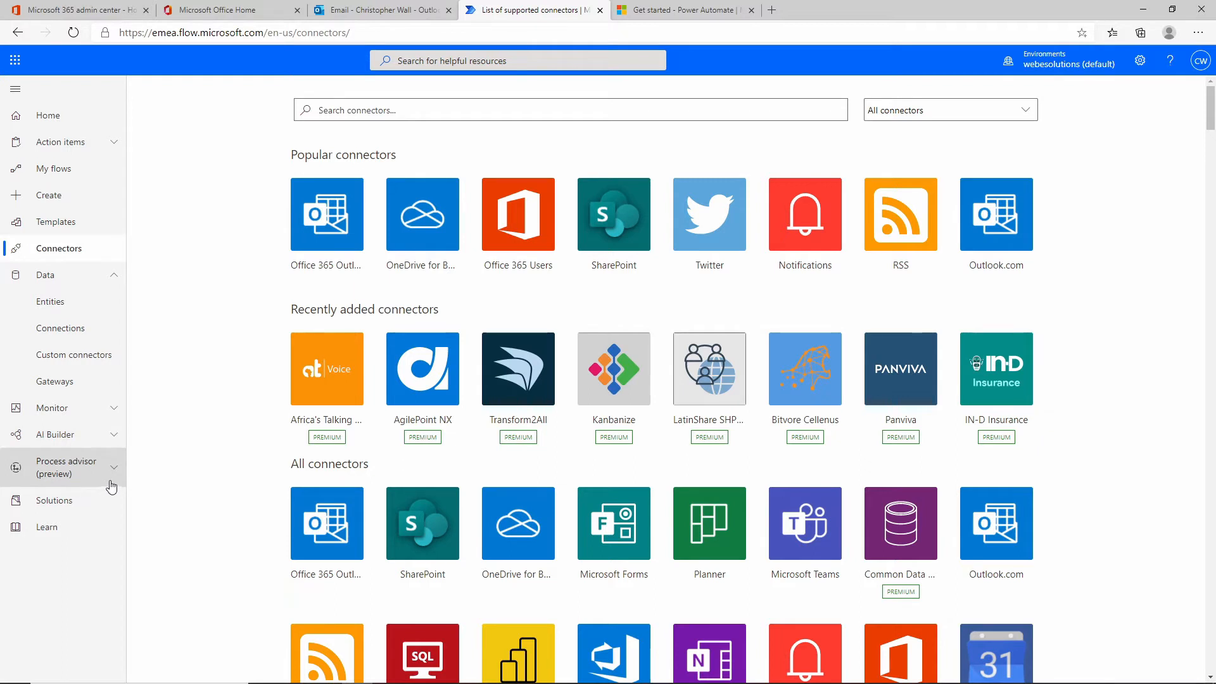
pyautogui.click(50, 536)
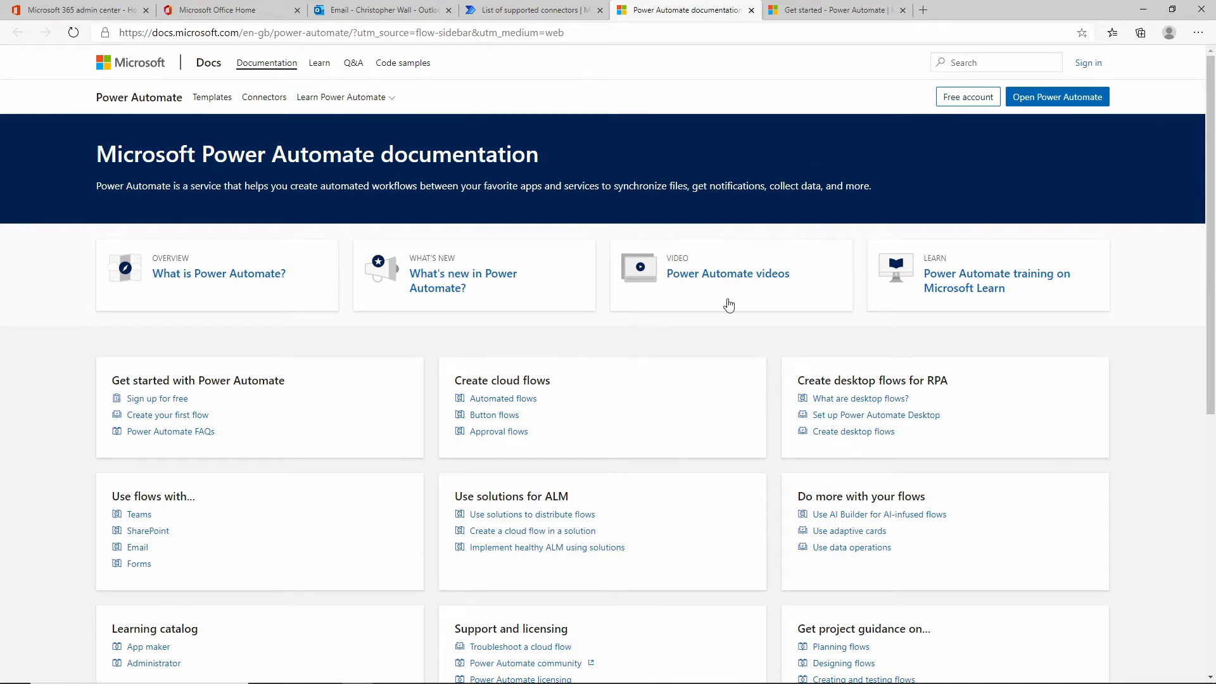
pyautogui.click(551, 9)
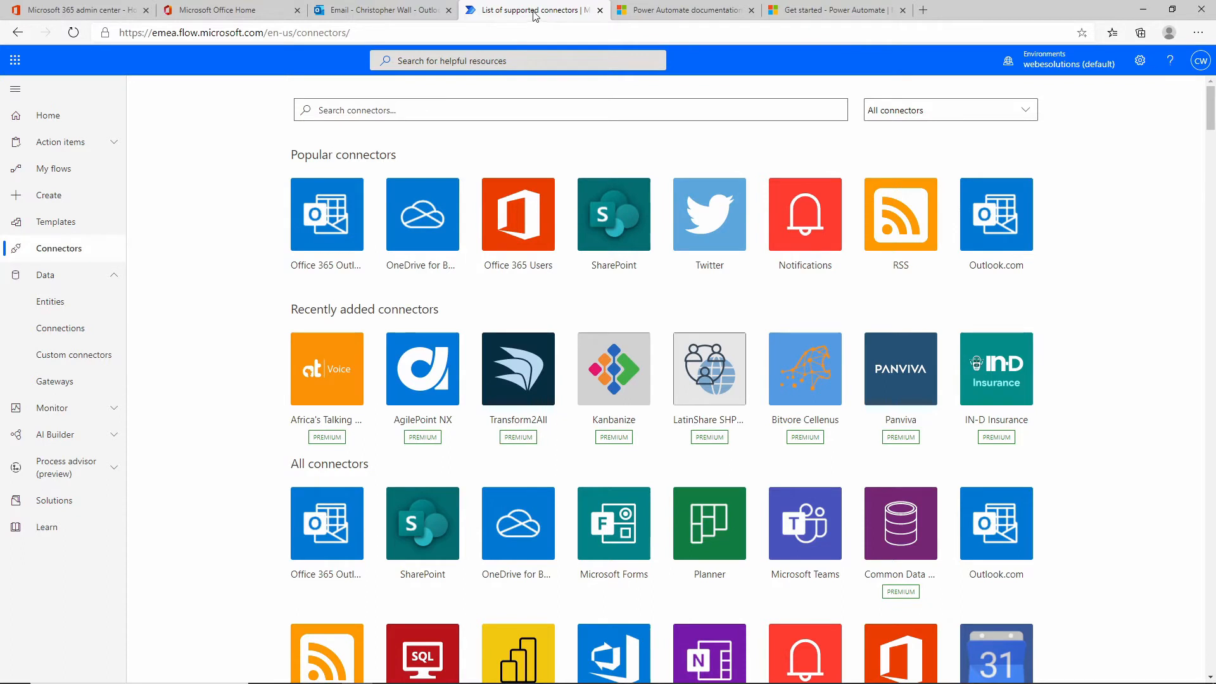
# - Open the flow creation page, view the automated cloud flow setup, and close it without creating a flow
pyautogui.click(51, 201)
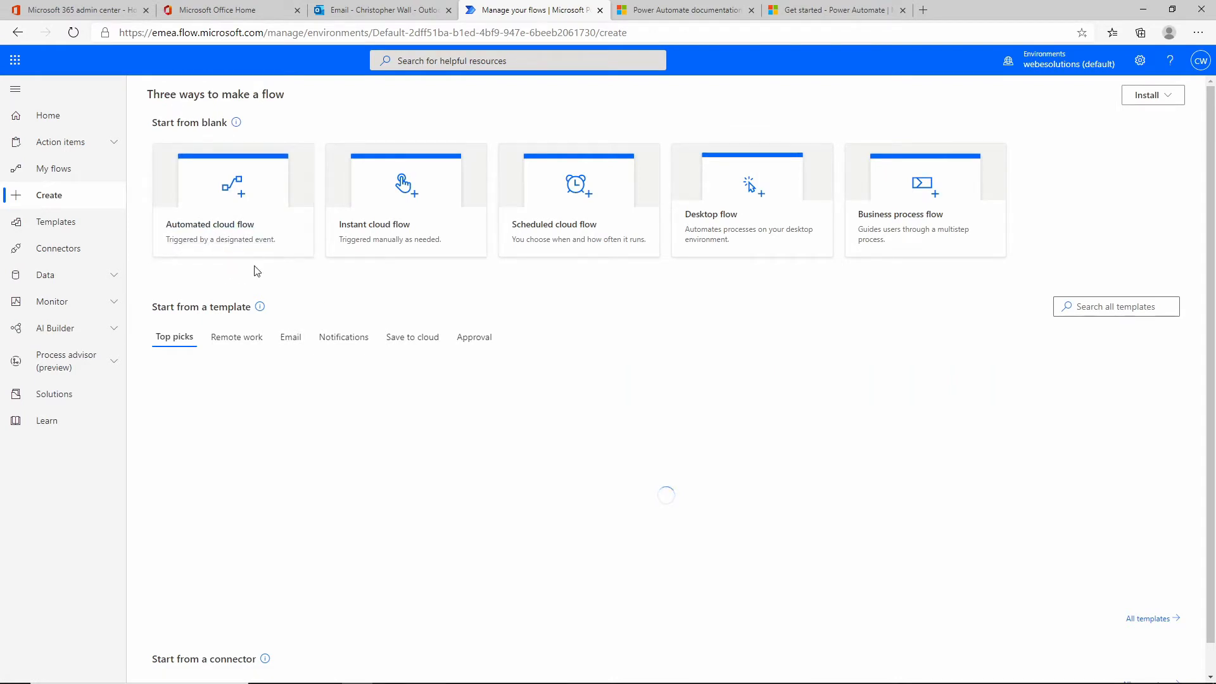
pyautogui.click(253, 194)
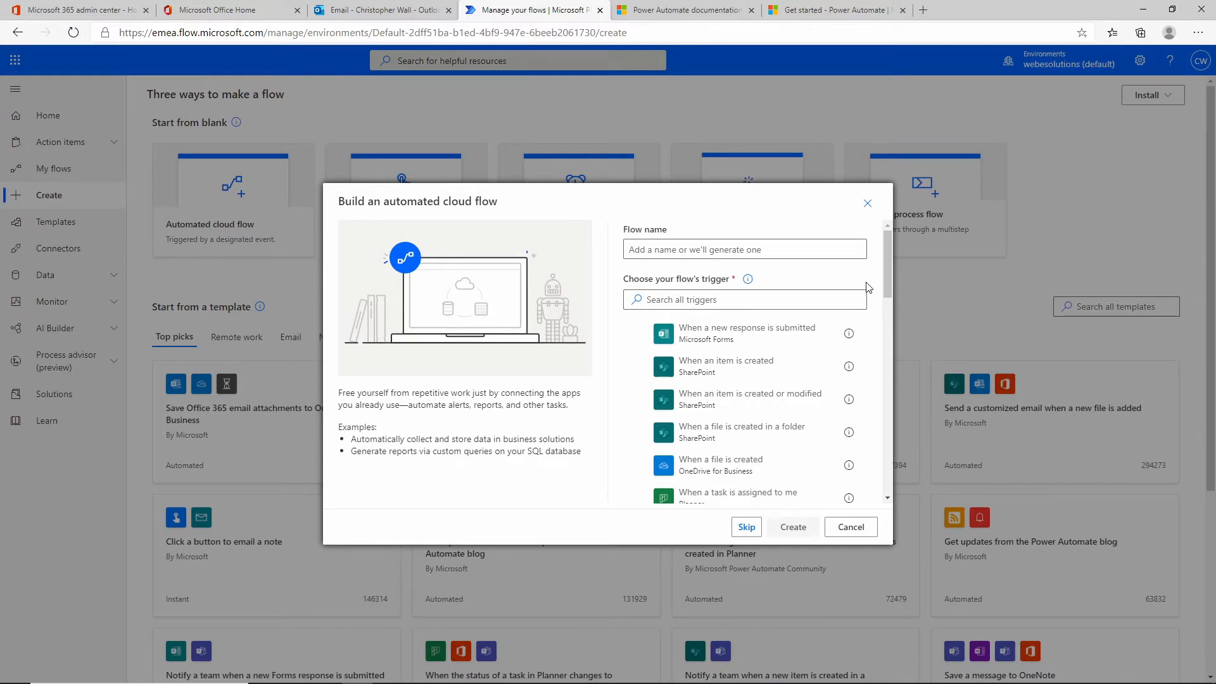
pyautogui.click(867, 203)
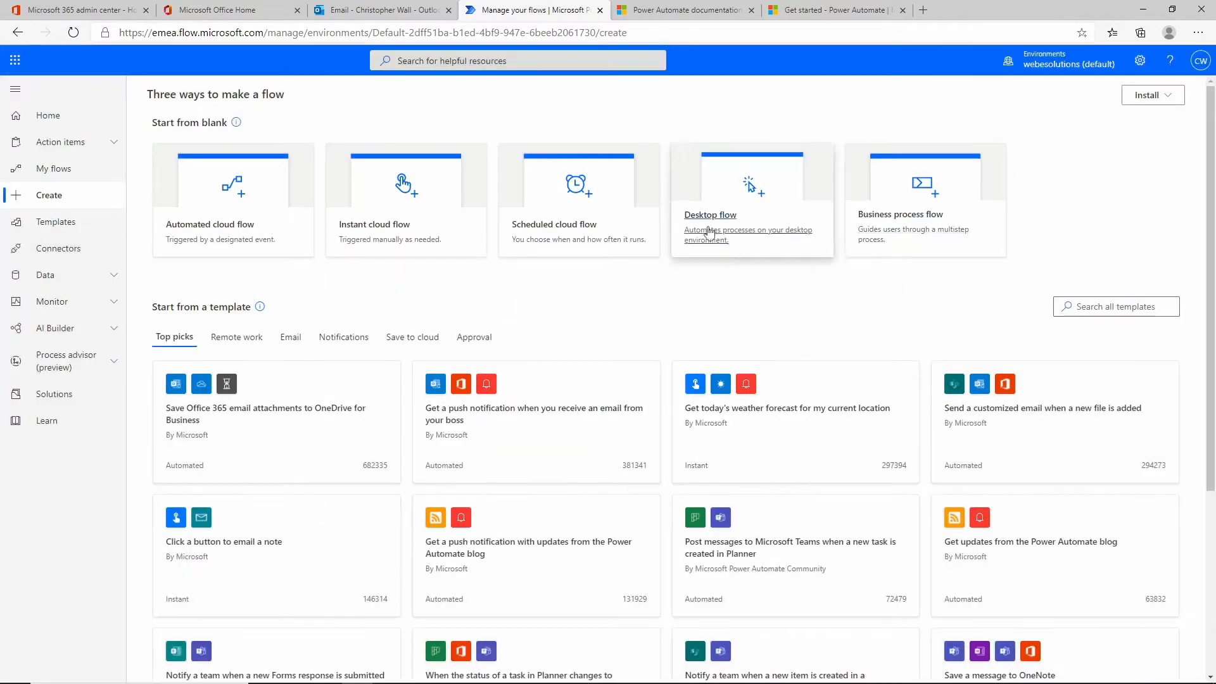
# - View the available triggers in the instant cloud flow setup and close it without creating a flow
pyautogui.click(400, 233)
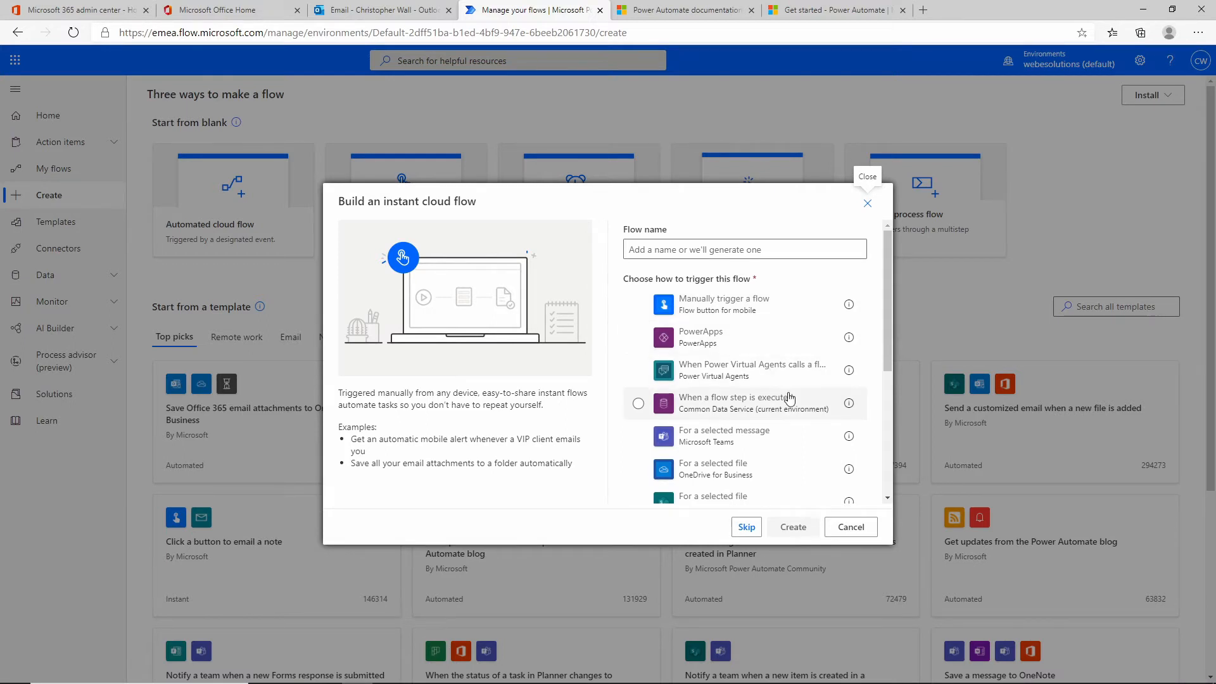
pyautogui.scroll(-3, 792, 393)
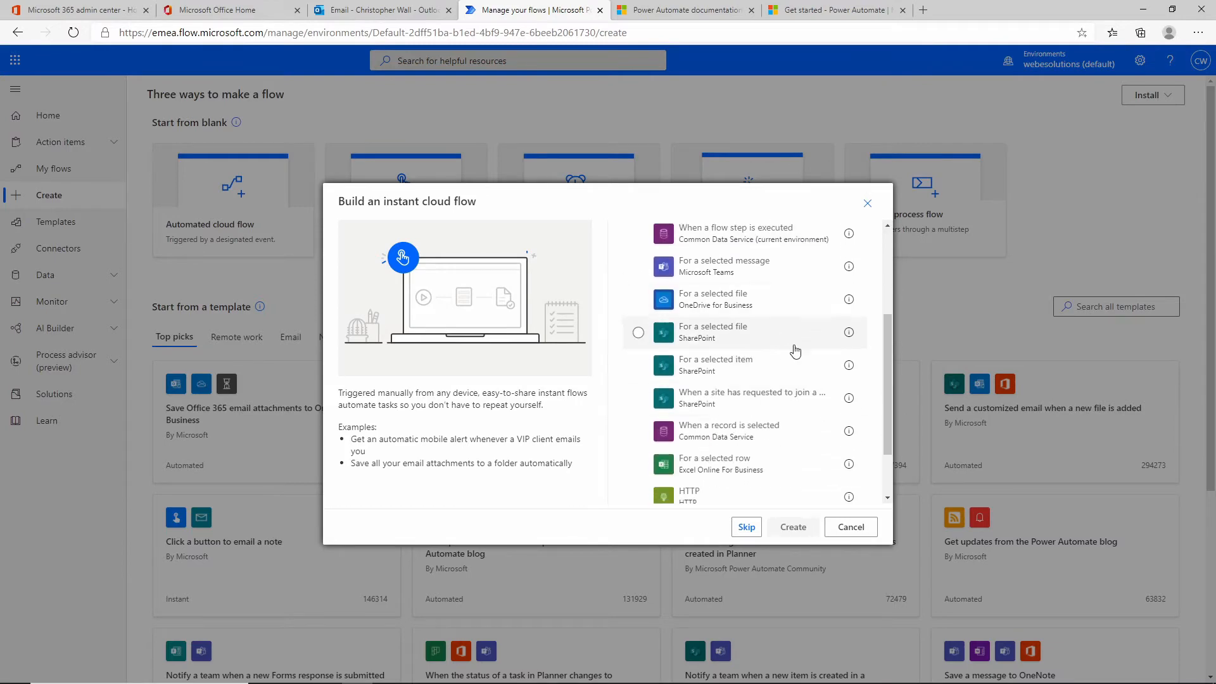
pyautogui.scroll(-2, 795, 351)
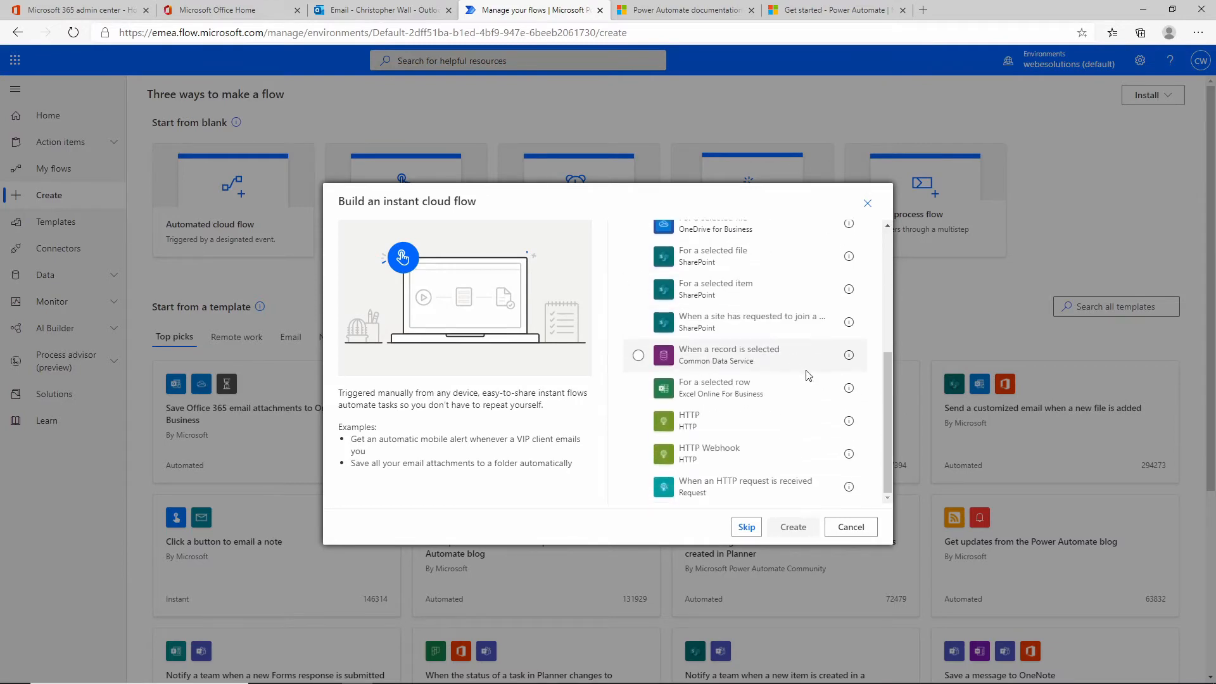
pyautogui.click(869, 204)
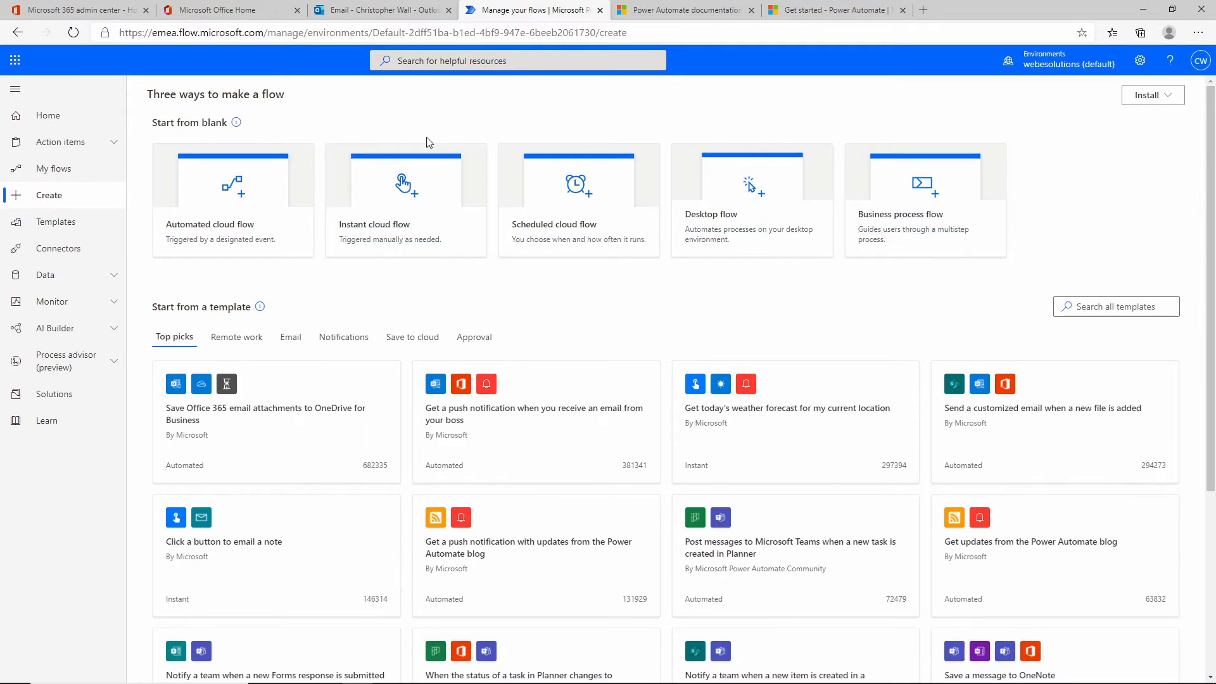
# - Create an instant cloud flow named "Test 1" that uses the "Manually trigger a flow" trigger
pyautogui.click(408, 190)
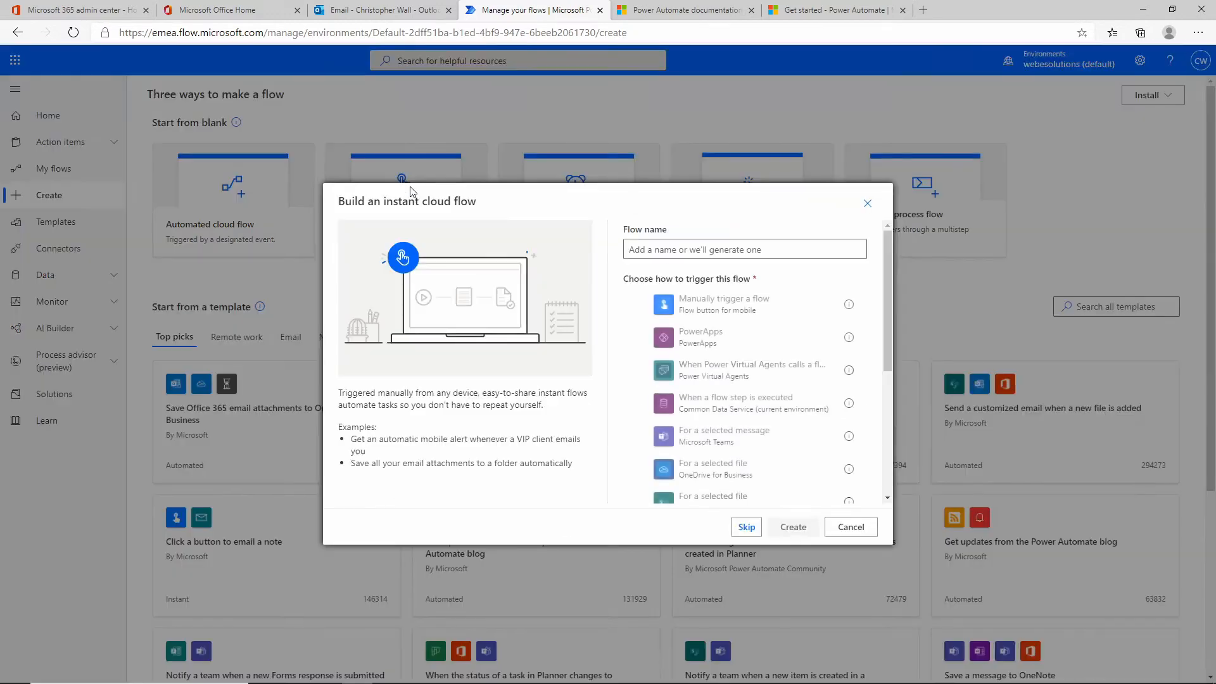
pyautogui.click(773, 248)
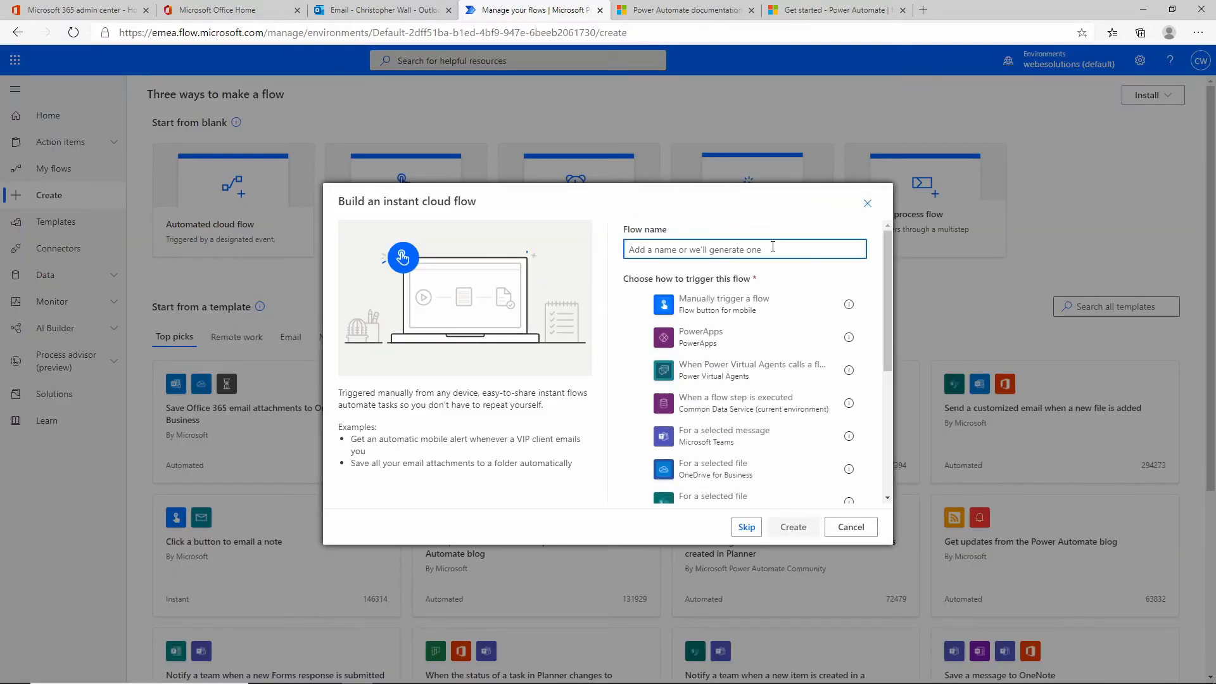
pyautogui.write('^Te')
pyautogui.press('BackSpace')
pyautogui.press('BackSpace')
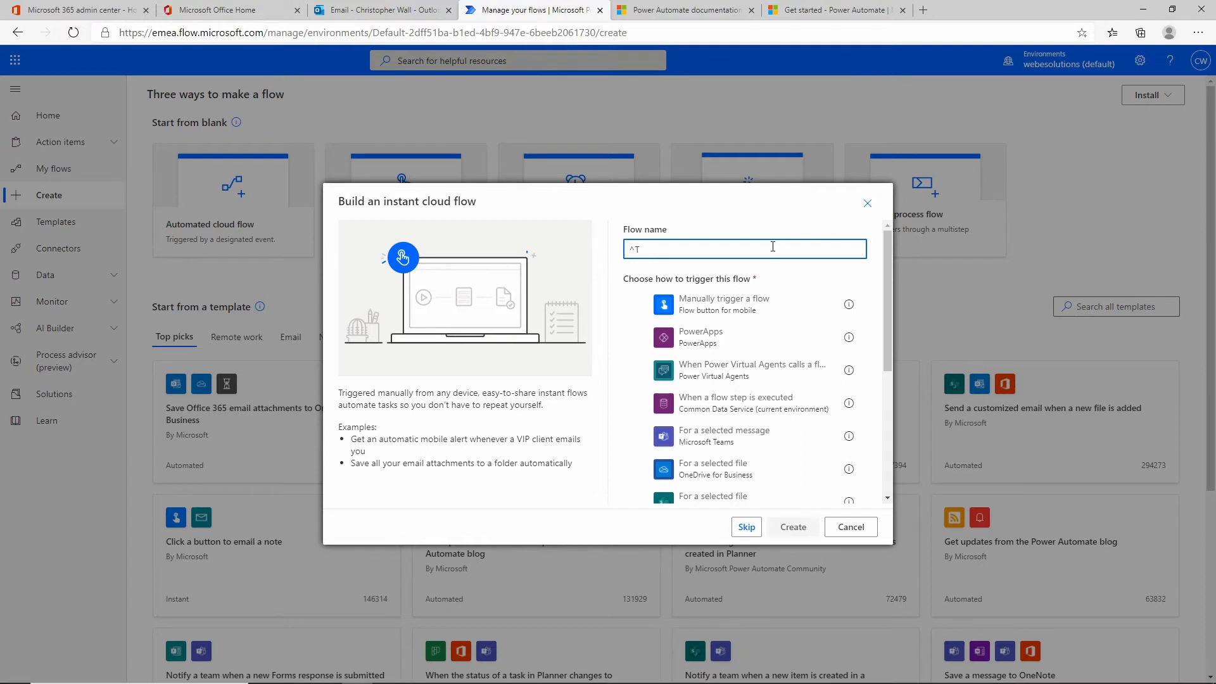
pyautogui.press('BackSpace')
pyautogui.press('BackSpace')
pyautogui.write('Test 1')
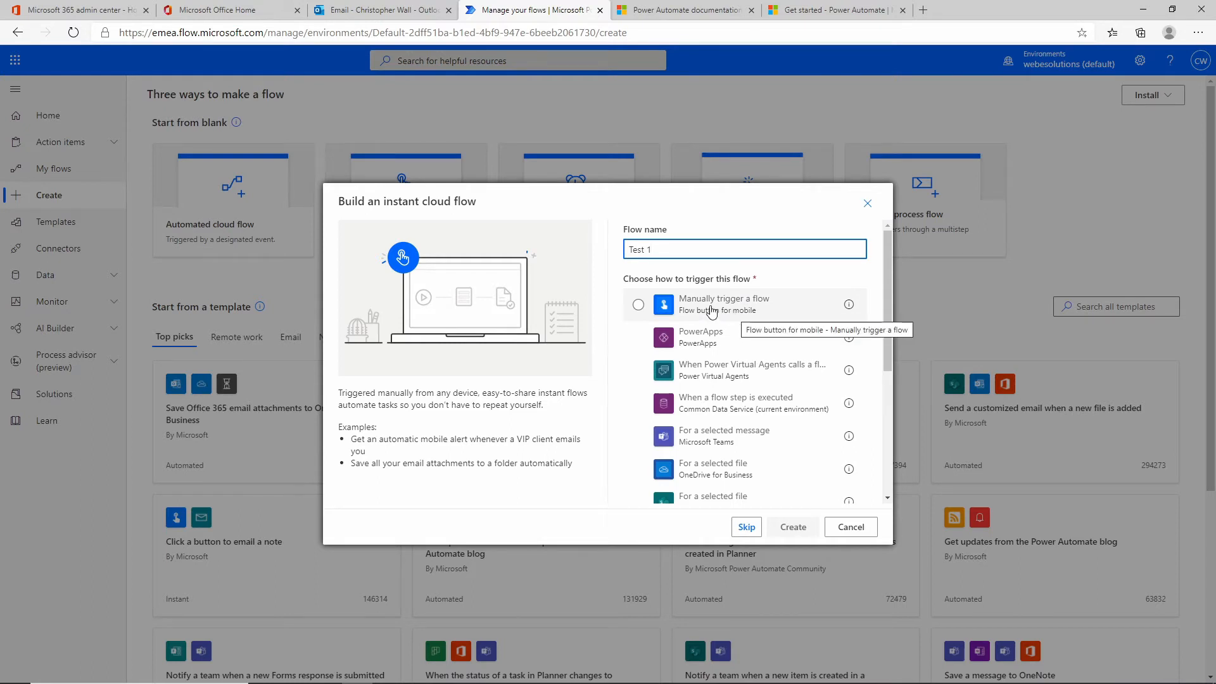
pyautogui.click(713, 310)
pyautogui.click(792, 527)
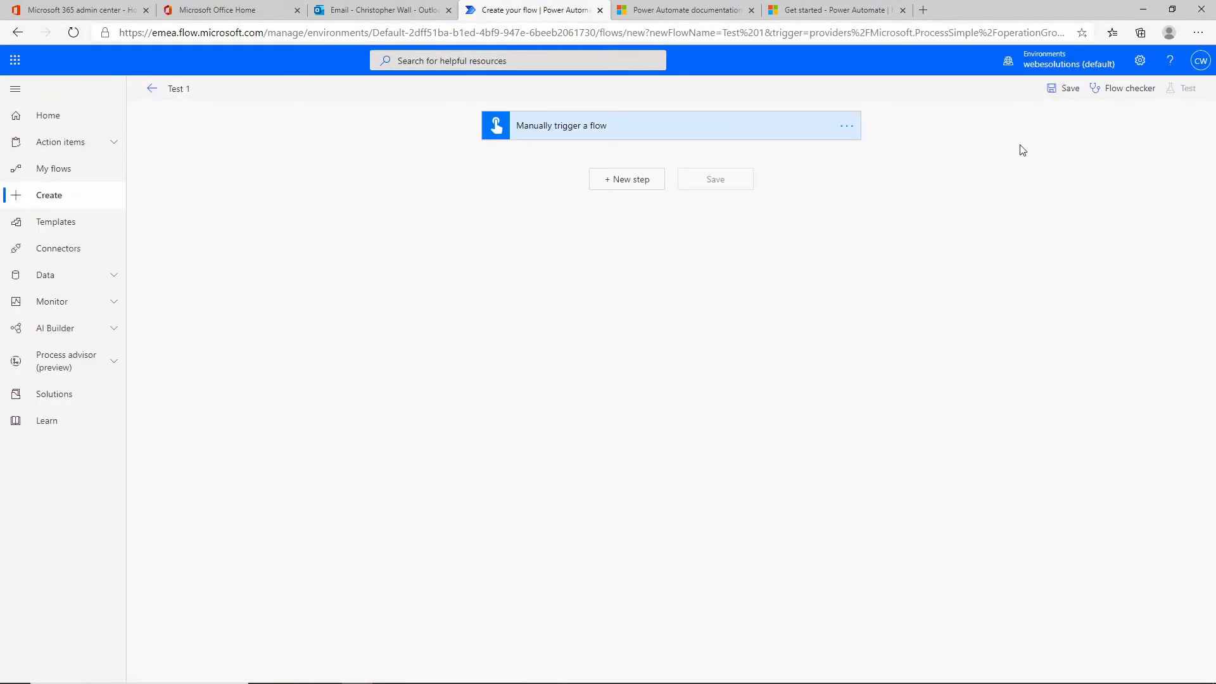
# - Show the user input types offered by the manual trigger and start a new step below it
pyautogui.click(599, 136)
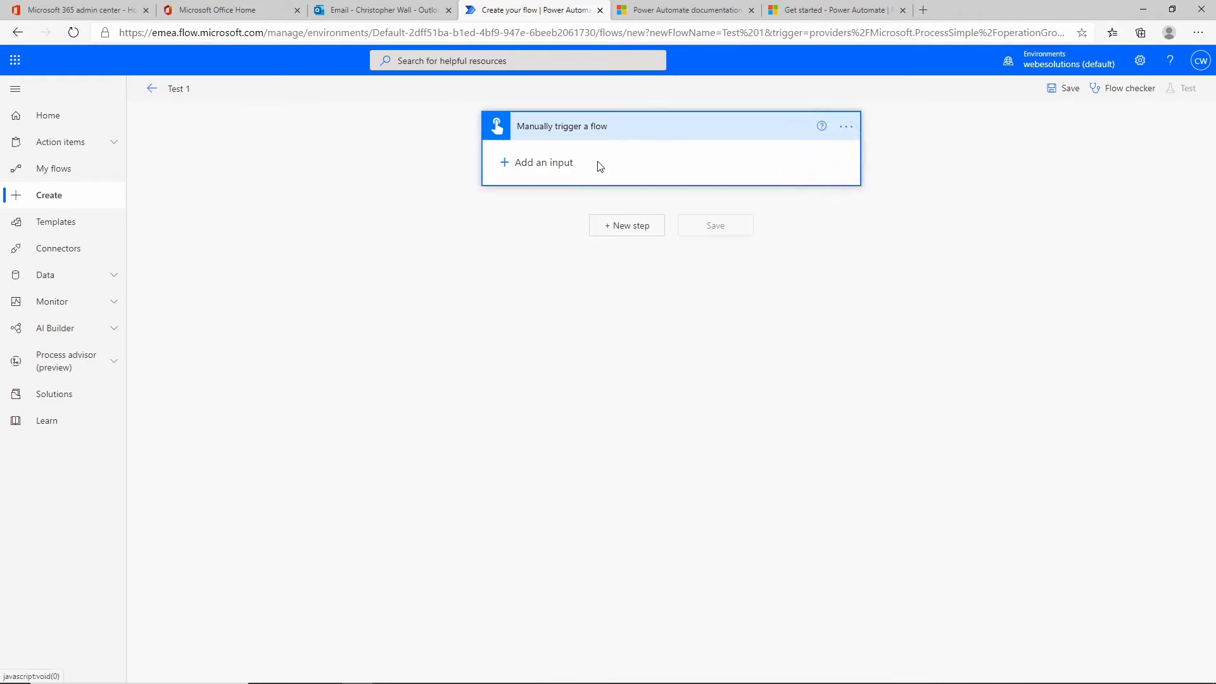
pyautogui.click(544, 164)
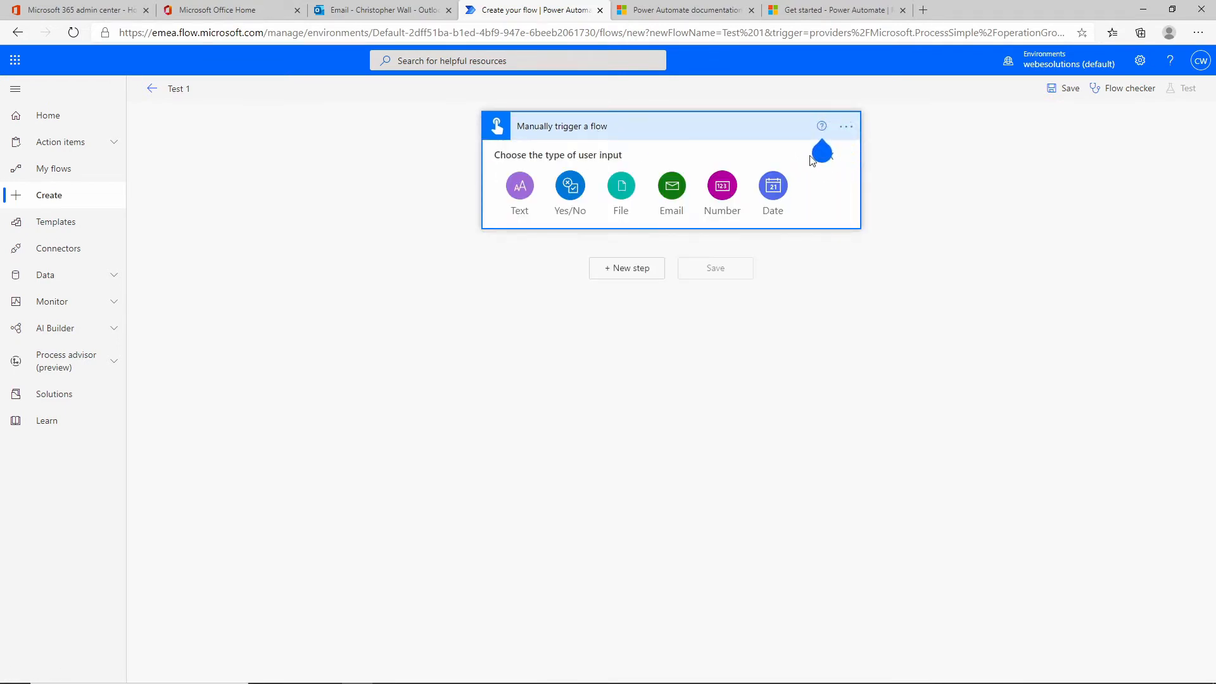
pyautogui.click(625, 270)
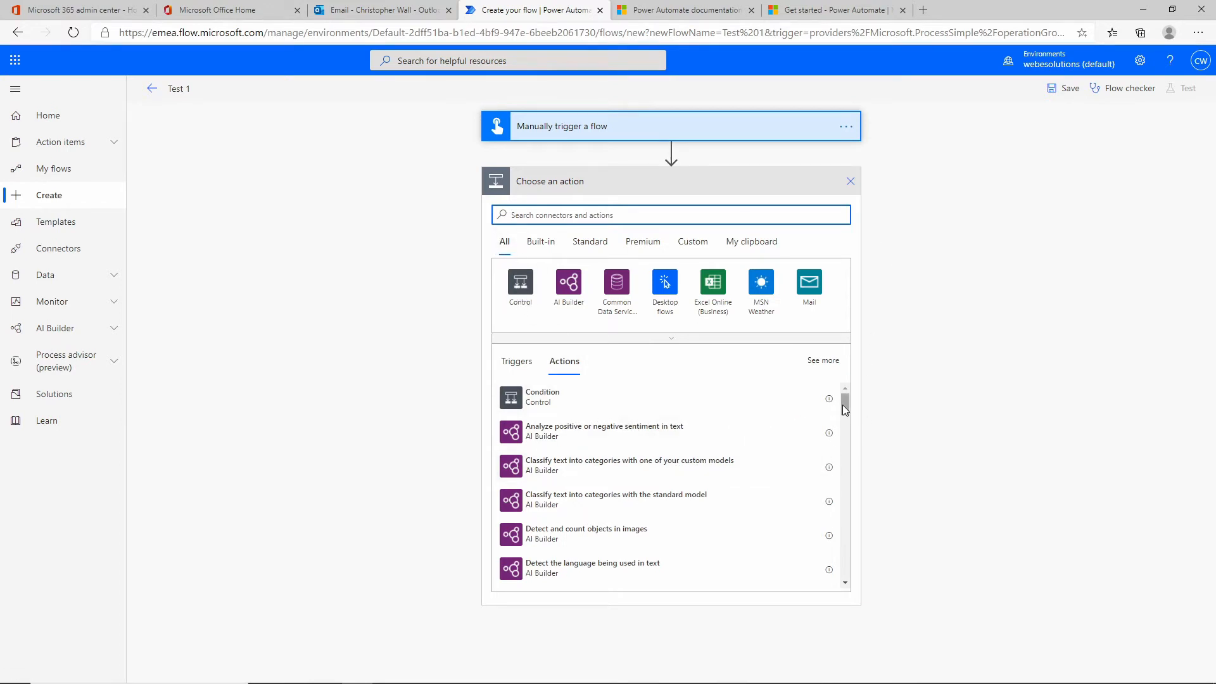
# - Browse the Built-in, Standard, Premium and Custom action categories and return to the list of all actions
pyautogui.moveTo(845, 408)
pyautogui.mouseDown()
pyautogui.moveTo(851, 582)
pyautogui.moveTo(846, 398)
pyautogui.mouseUp()
pyautogui.click(542, 244)
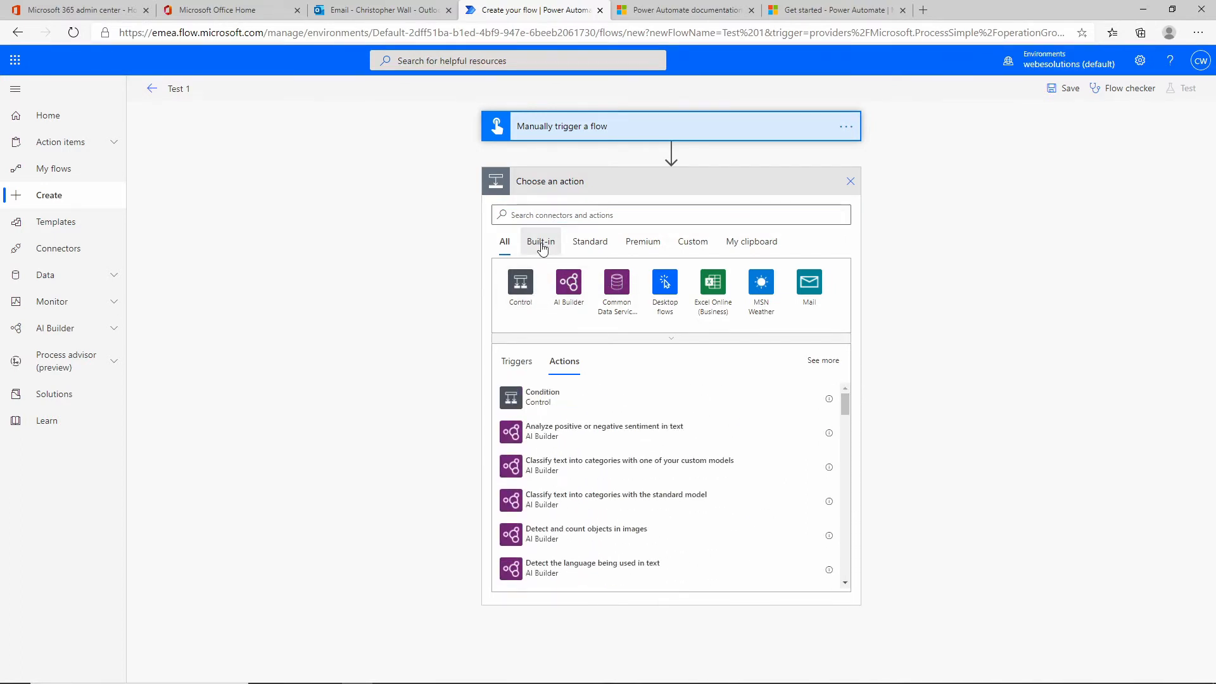
pyautogui.click(589, 244)
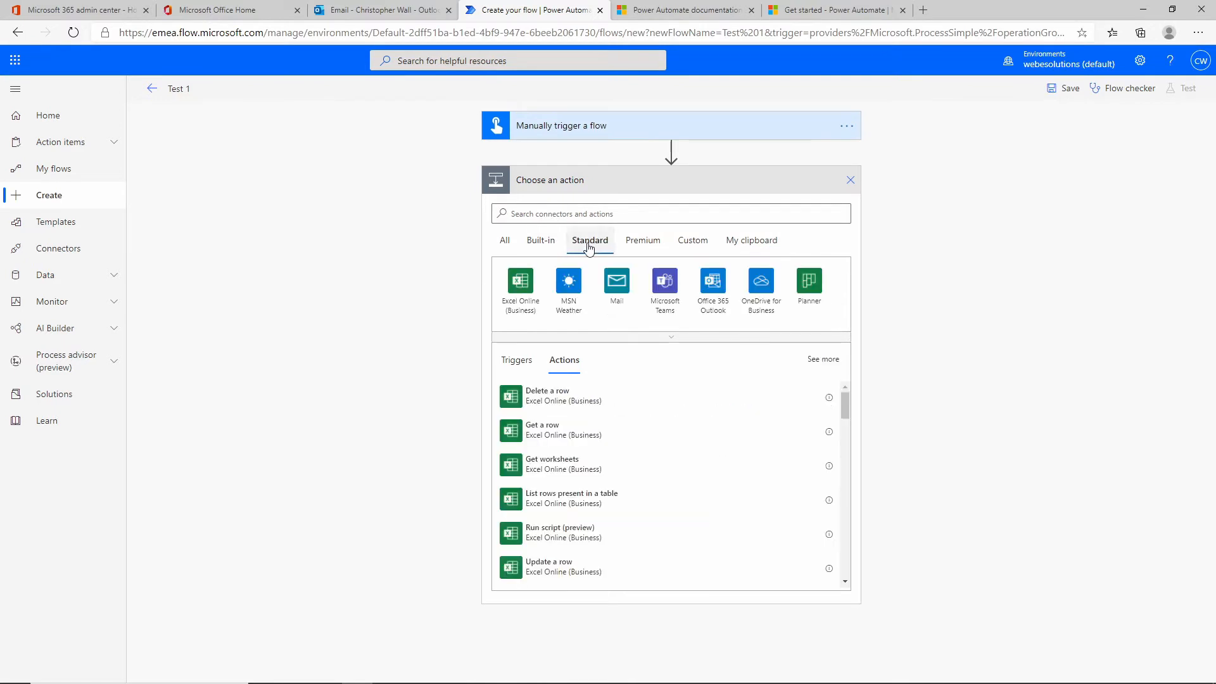
pyautogui.click(648, 246)
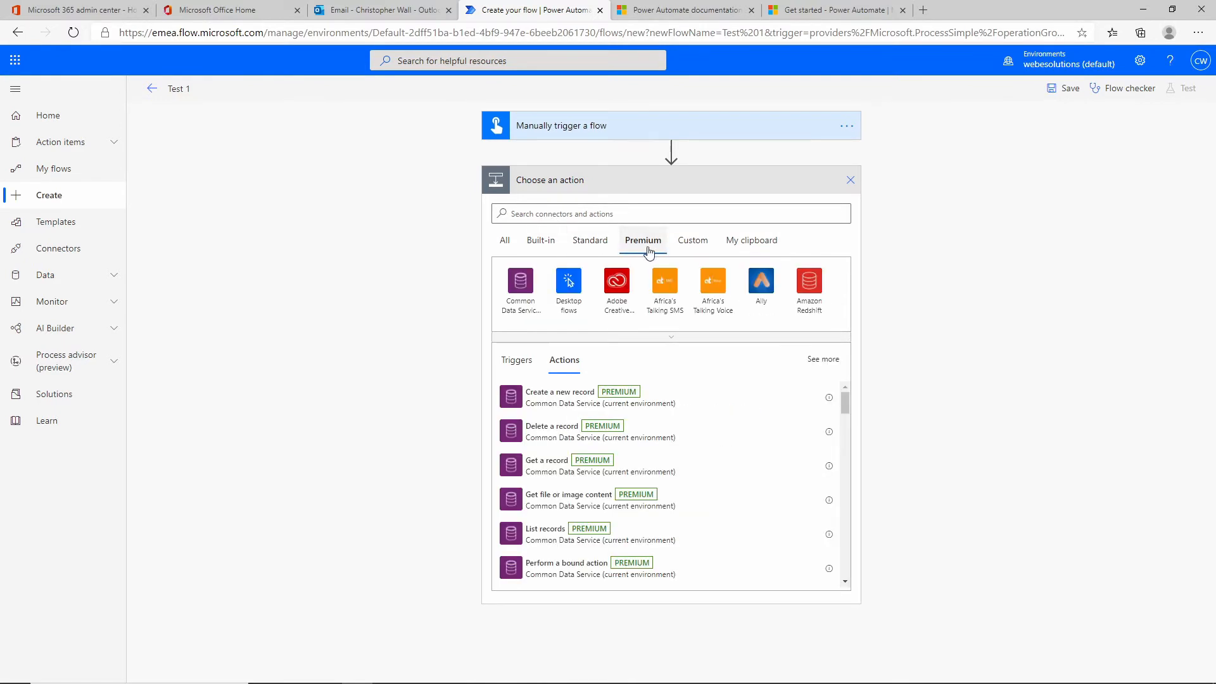
pyautogui.click(692, 244)
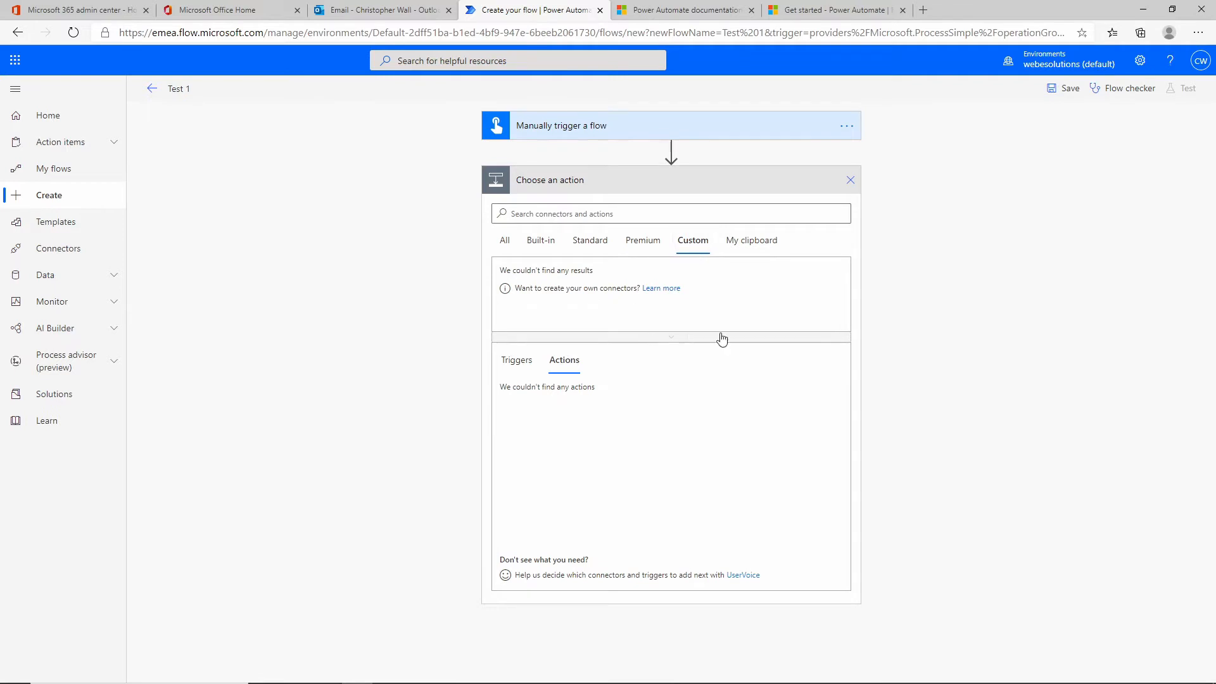
pyautogui.click(539, 240)
pyautogui.click(504, 240)
# - Search the actions for "Send Email" and add the Office 365 Outlook action "Send an email (V2)"
pyautogui.click(577, 211)
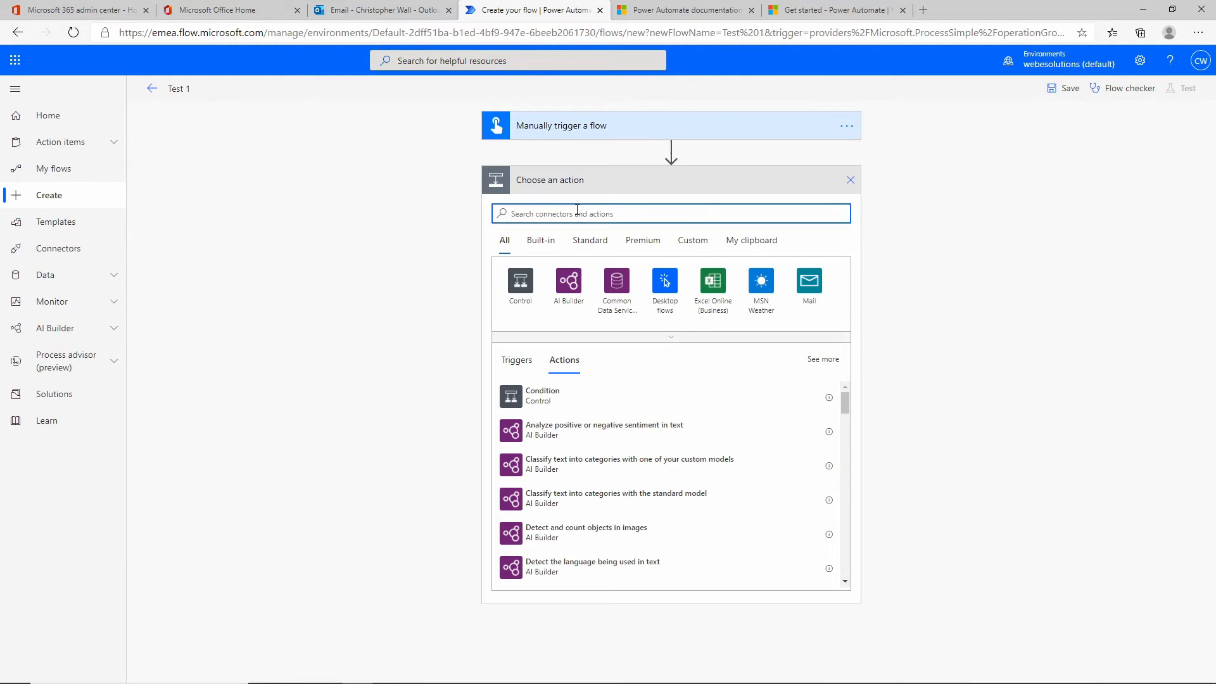
pyautogui.write('Send E')
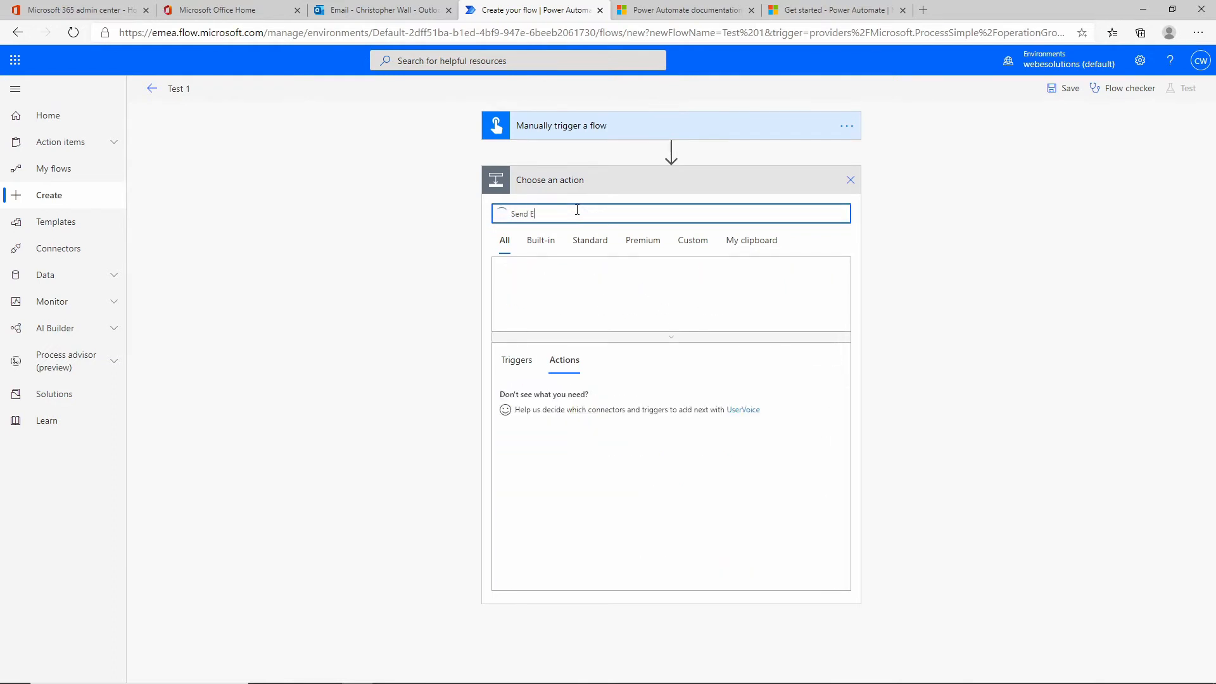
pyautogui.write('mail')
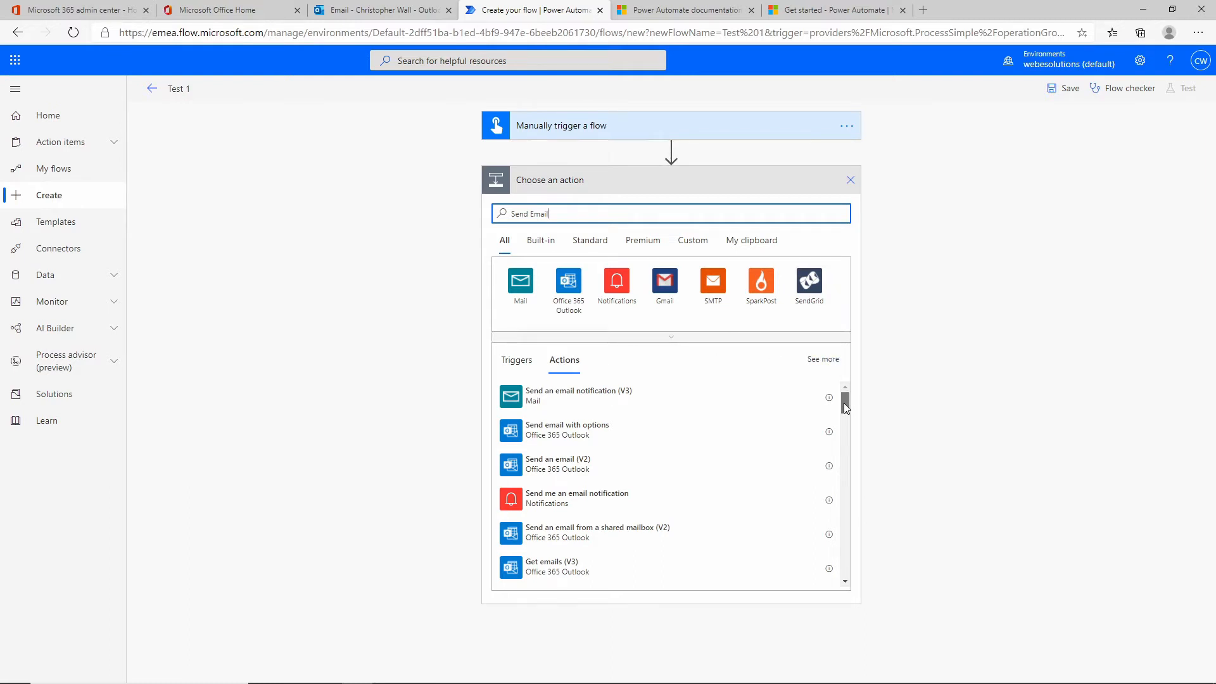
pyautogui.moveTo(843, 403); pyautogui.dragTo(868, 399)
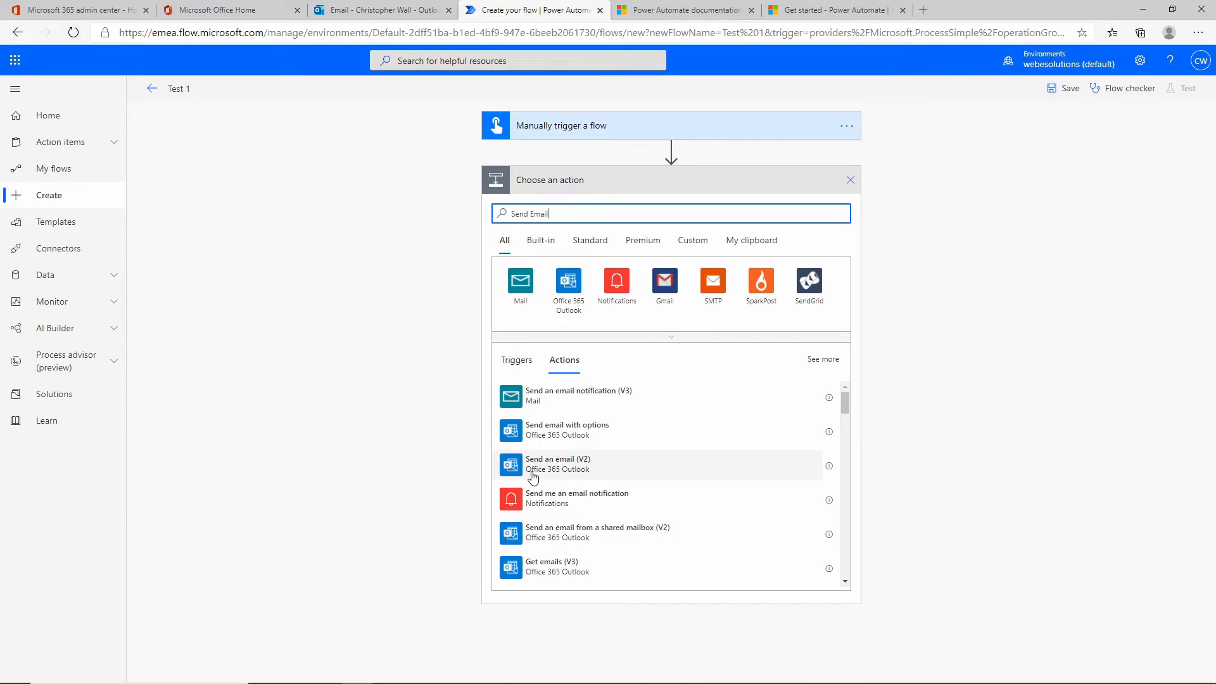
pyautogui.click(576, 468)
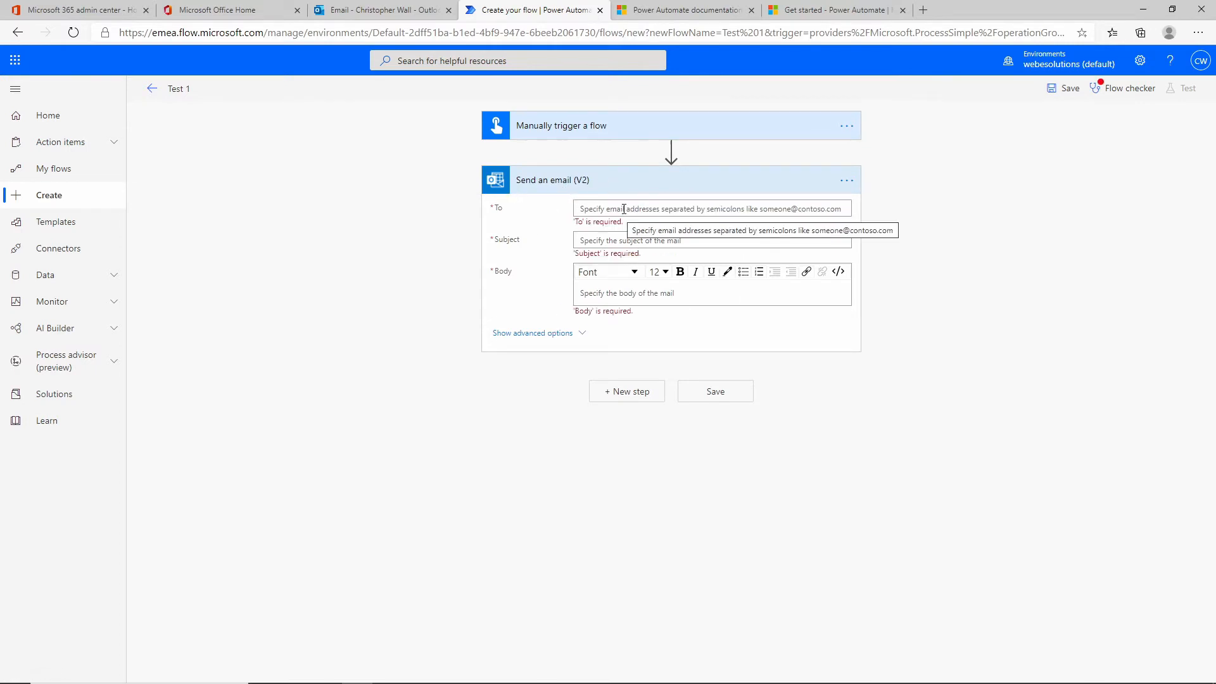
# - Set the email's recipient to the "User email" dynamic content from the manual trigger
pyautogui.click(693, 209)
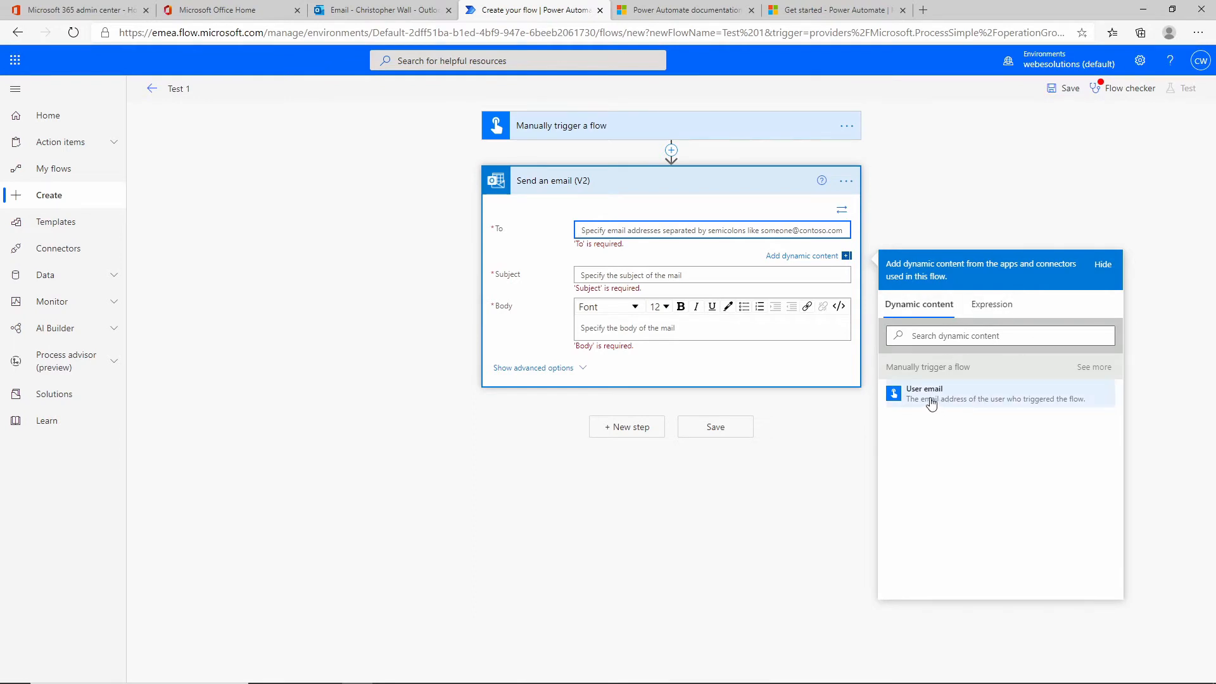
pyautogui.click(821, 258)
pyautogui.click(821, 258)
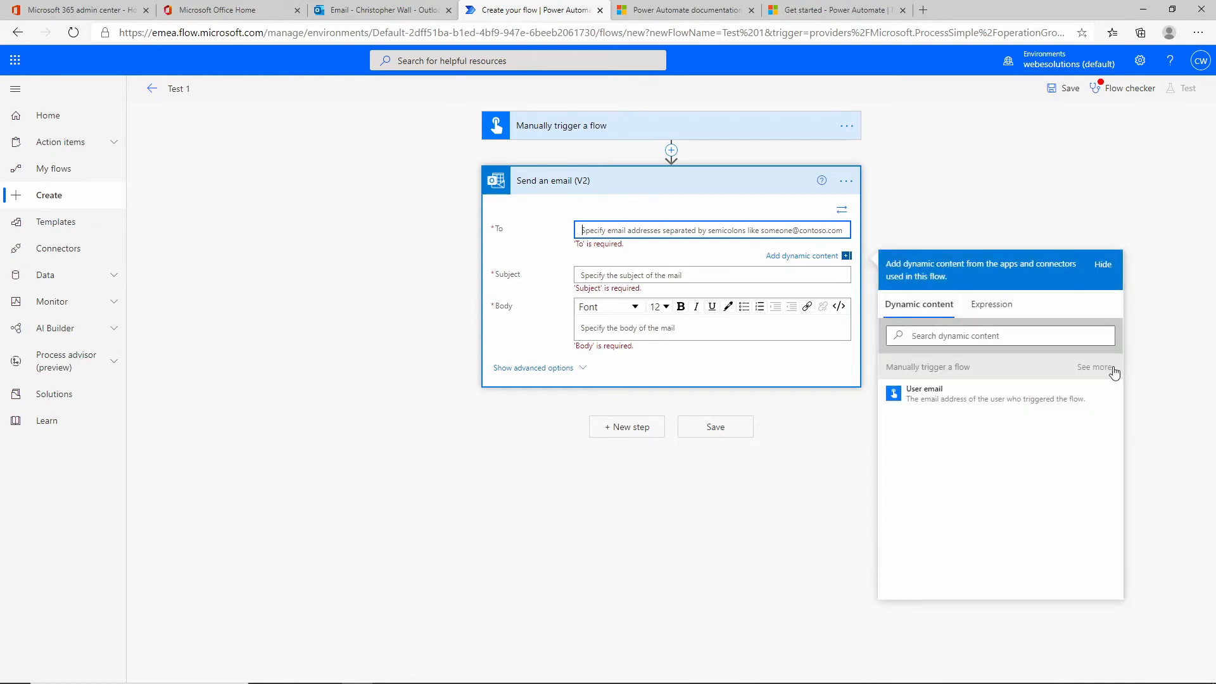
pyautogui.click(924, 394)
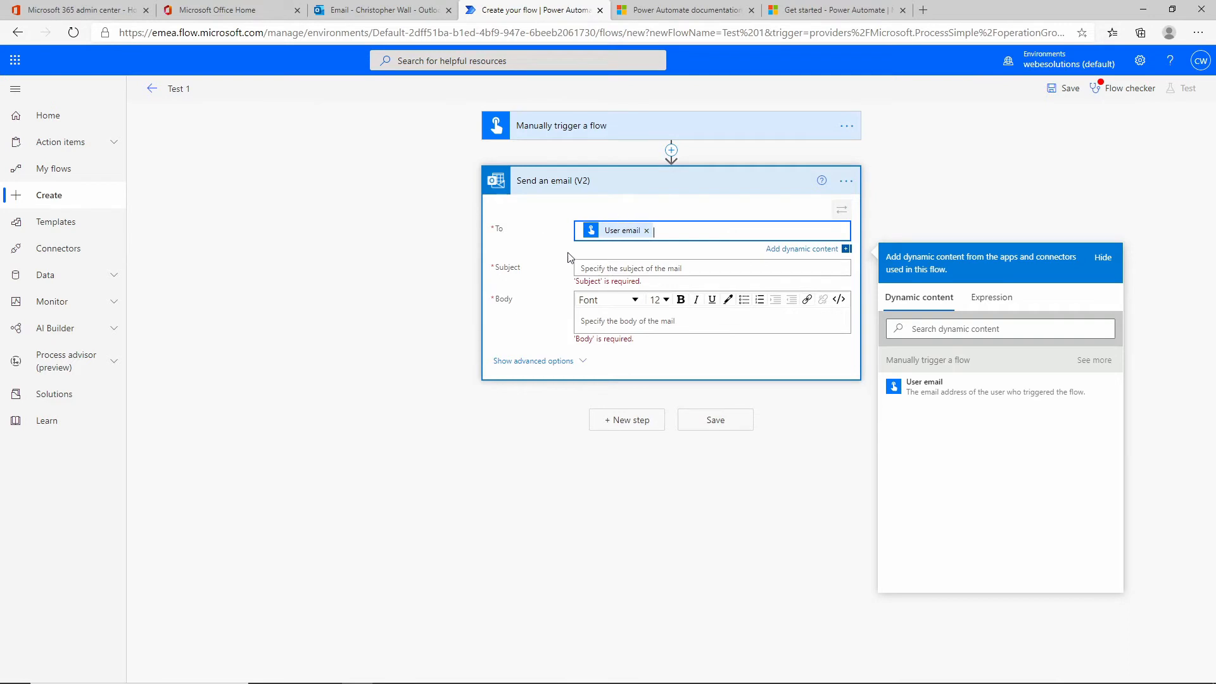
pyautogui.click(619, 234)
# - Fill in the email with subject "Test Flow 1" and body "Testing our first PowerAutomate Flowe.", and save the flow
pyautogui.click(632, 269)
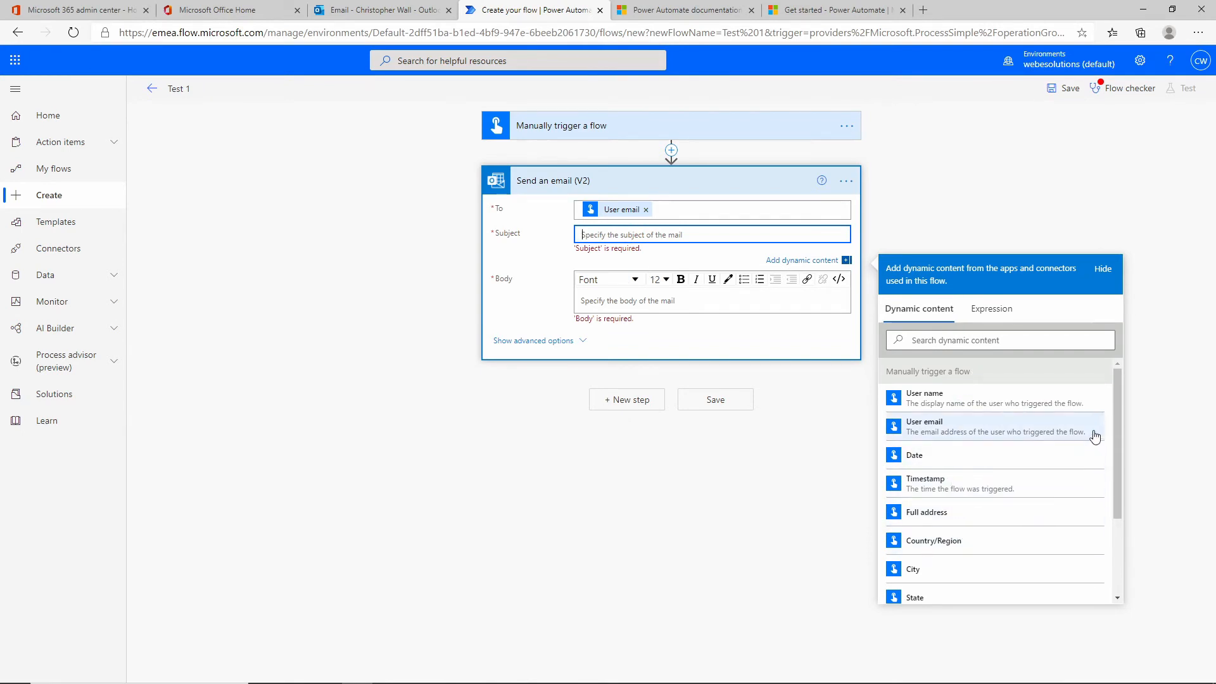
pyautogui.click(1129, 471)
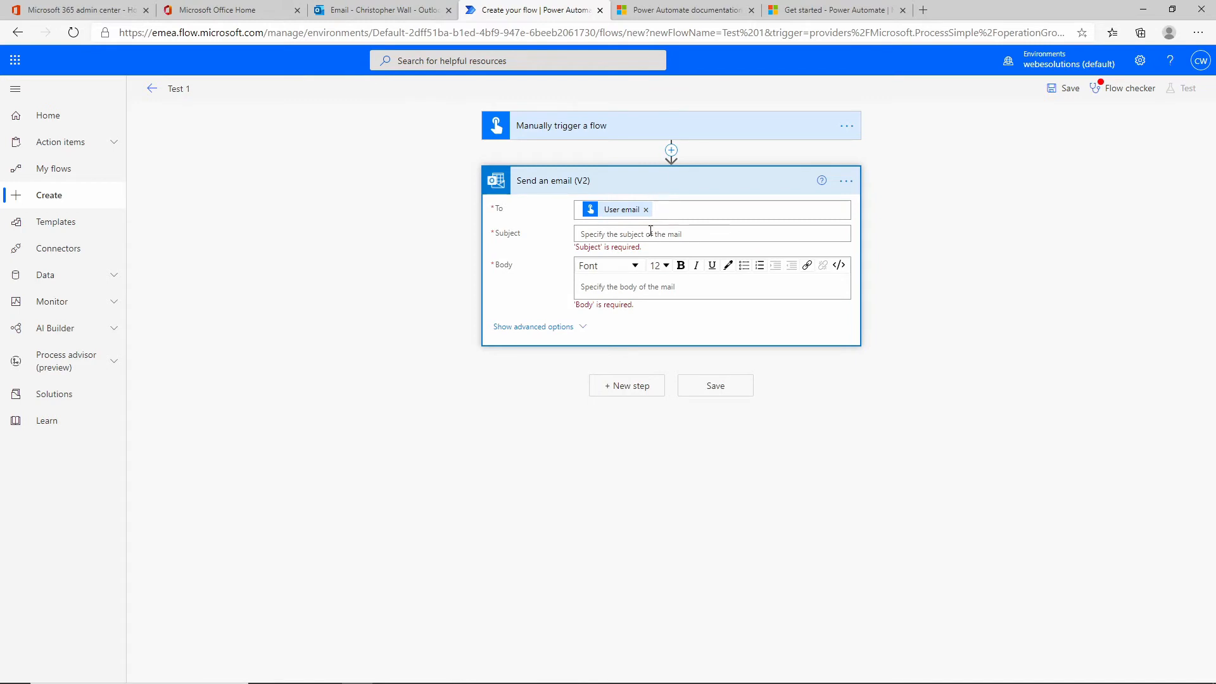
pyautogui.click(631, 235)
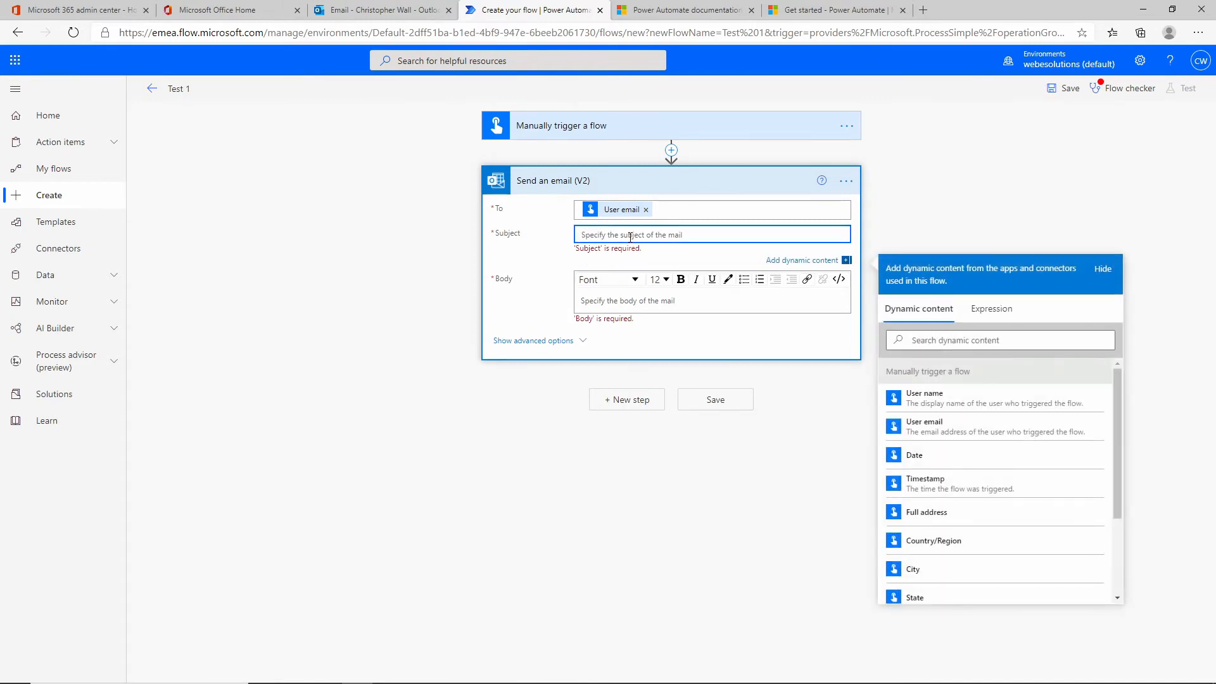
pyautogui.write('Test Flow 1')
pyautogui.click(584, 309)
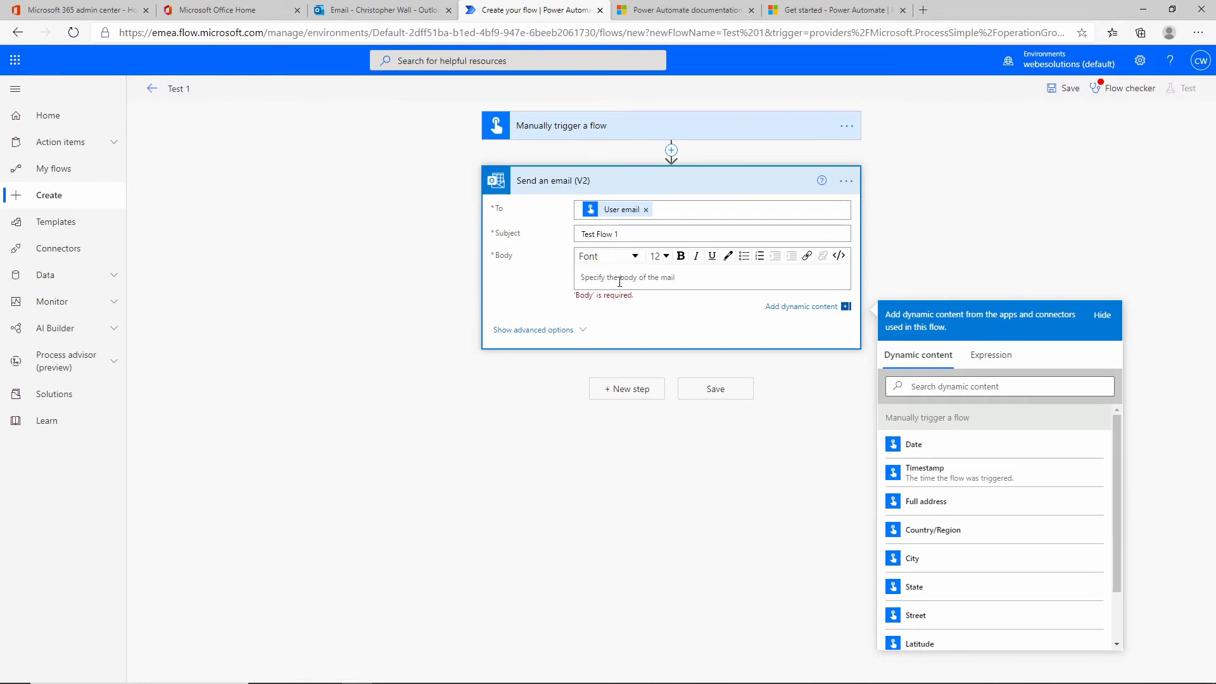
pyautogui.write('Testing our first PowerAutomate Flowe.')
pyautogui.click(936, 286)
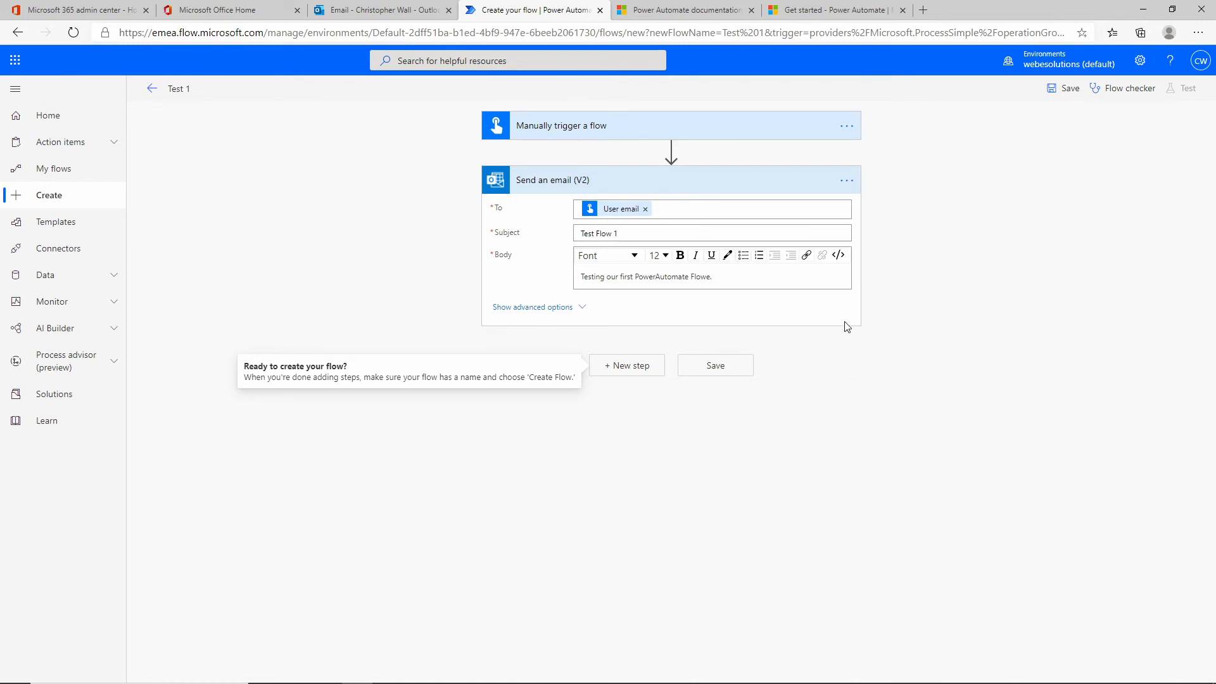
pyautogui.click(719, 370)
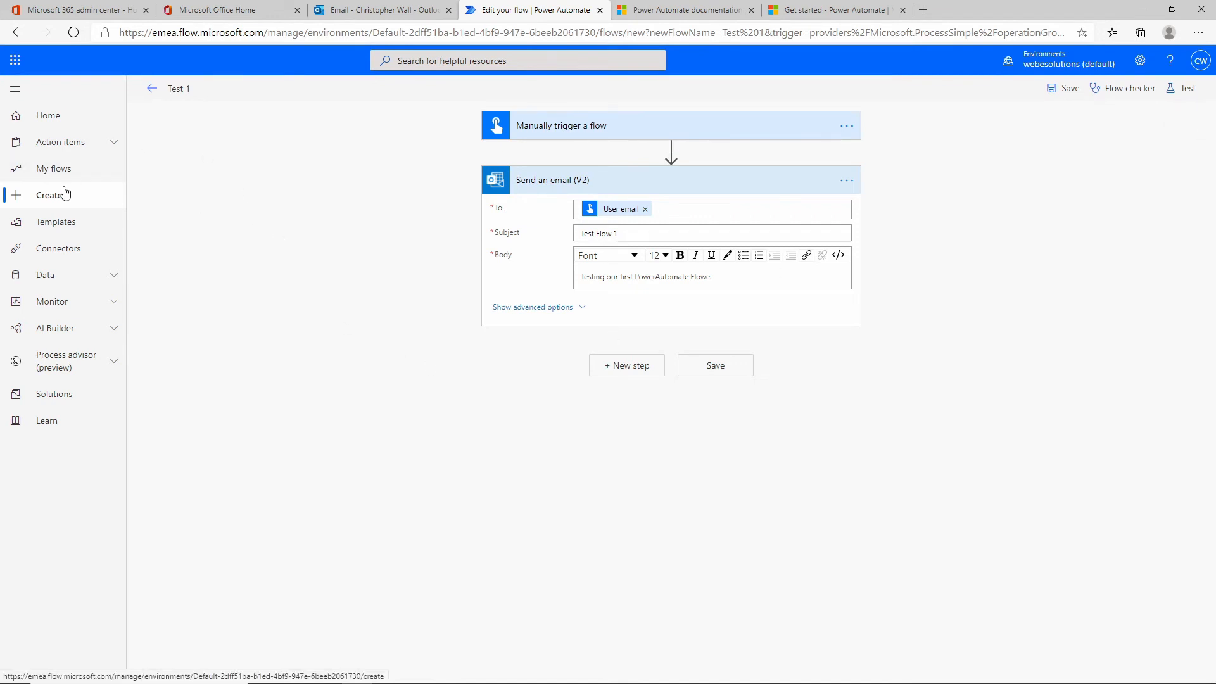
# - Test the flow with the "I'll perform the trigger action" option, accept the Office 365 Outlook connection and run it
pyautogui.click(1180, 95)
pyautogui.click(1018, 119)
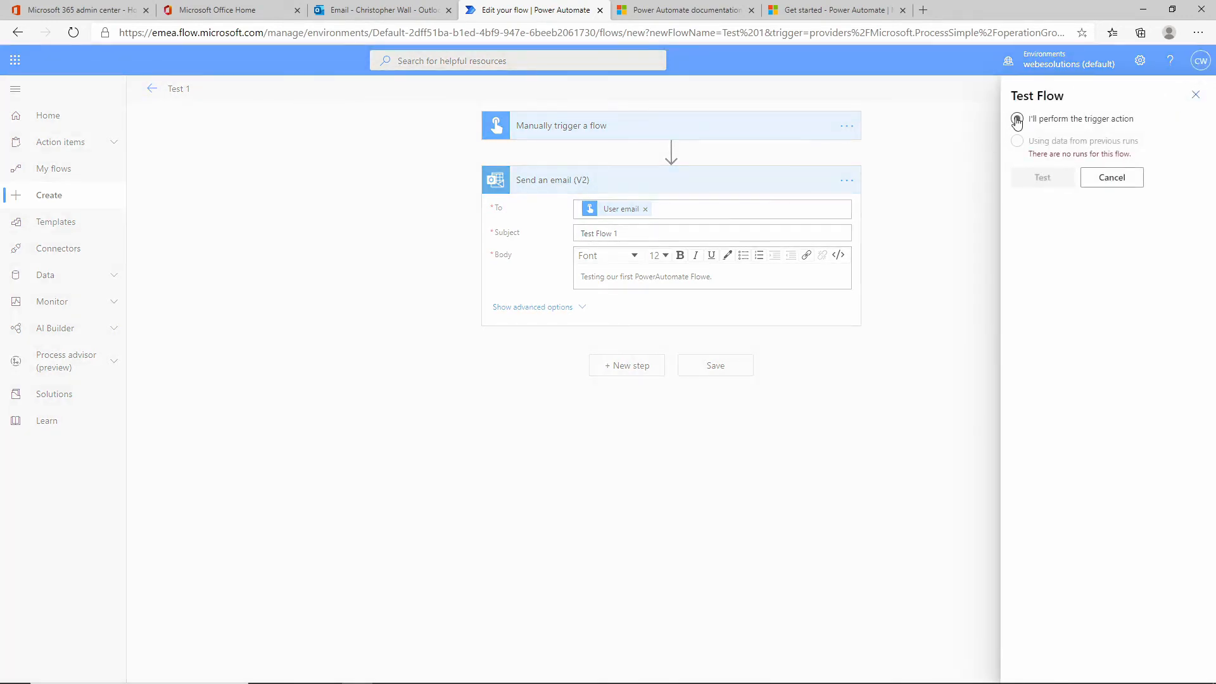
pyautogui.click(1017, 119)
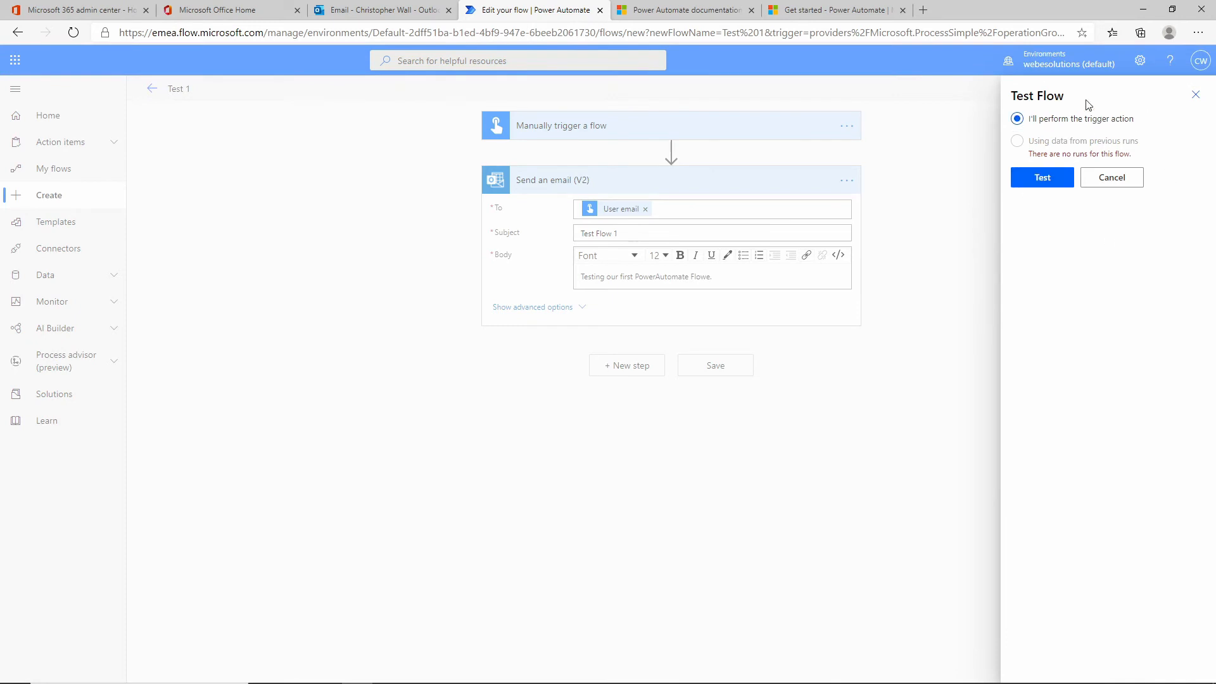
pyautogui.click(1046, 181)
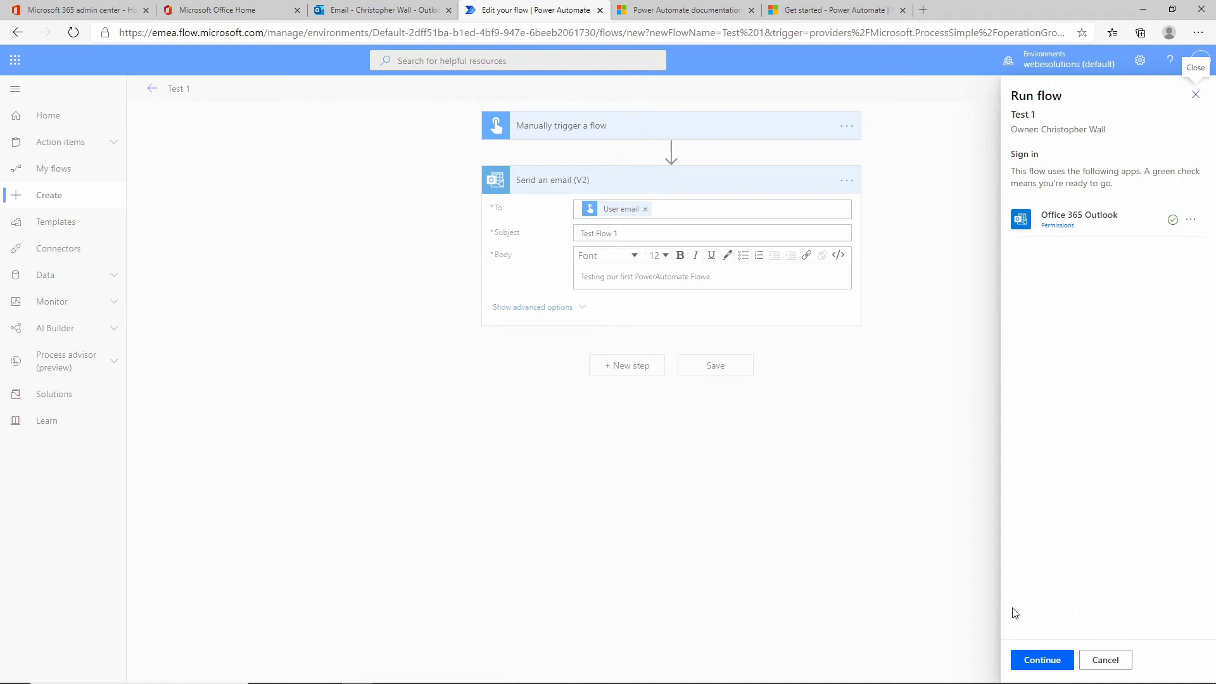
pyautogui.click(1037, 661)
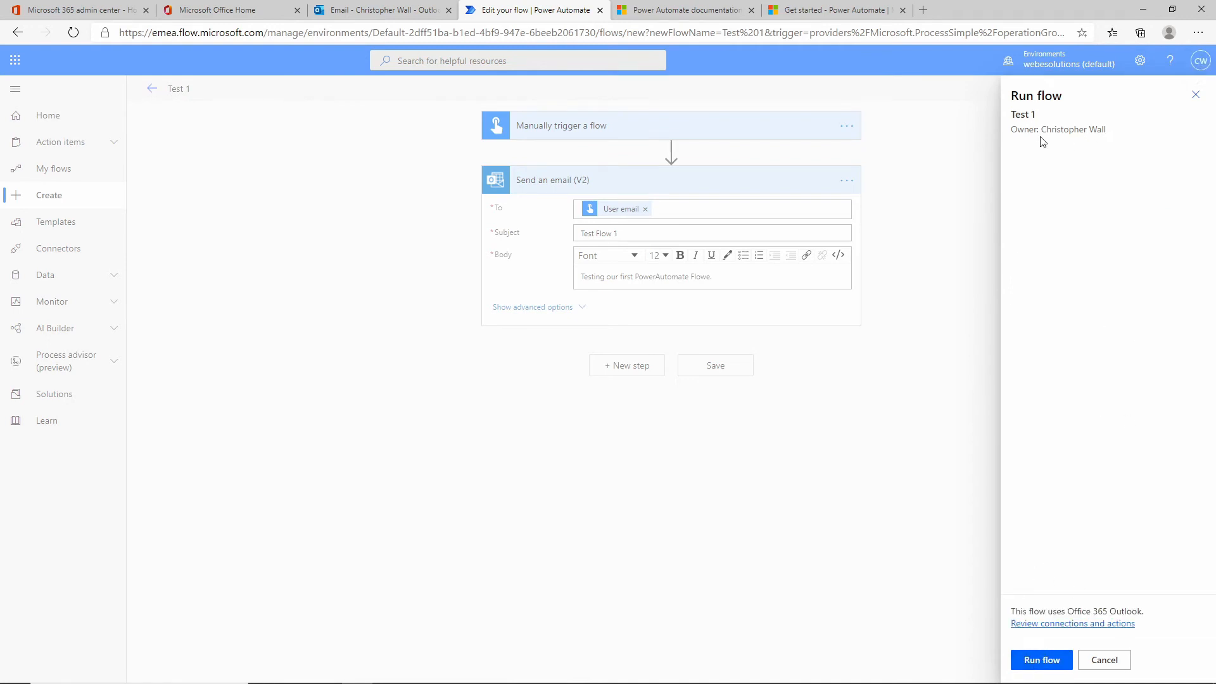
pyautogui.moveTo(1043, 134); pyautogui.dragTo(1112, 137)
pyautogui.click(1051, 662)
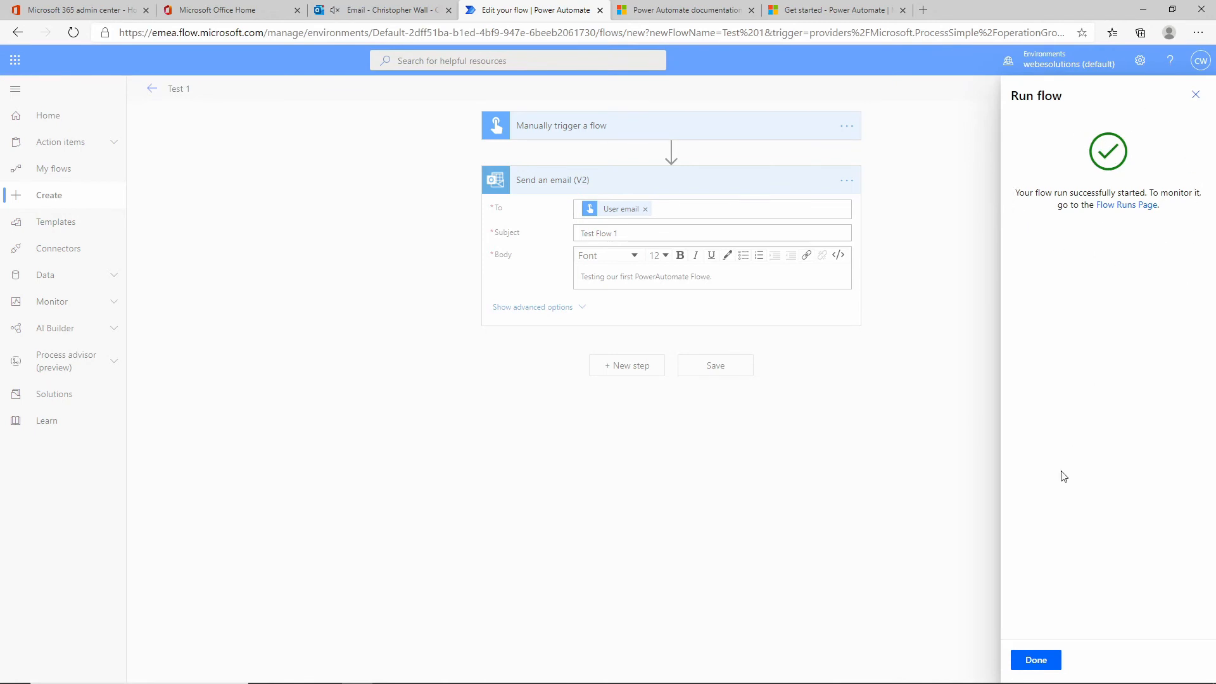
# - Close the run confirmation and inspect the run's inputs and outputs for the manual trigger and the "Send an email (V2)" action
pyautogui.click(1036, 660)
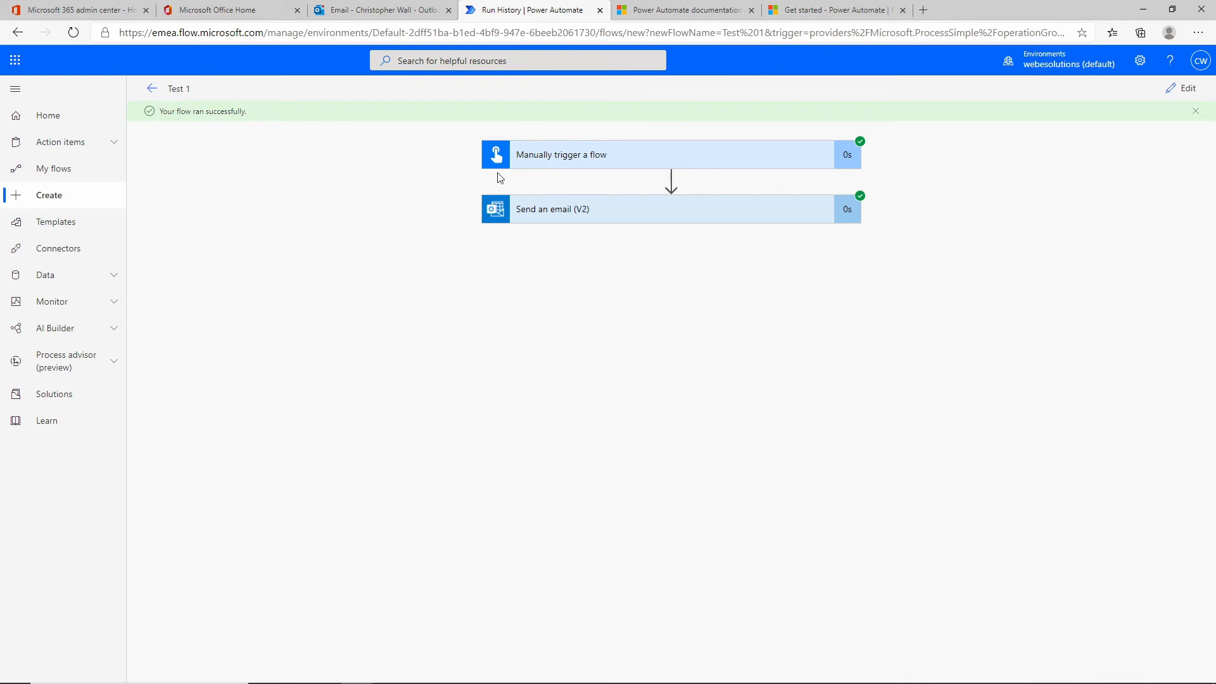
pyautogui.click(568, 163)
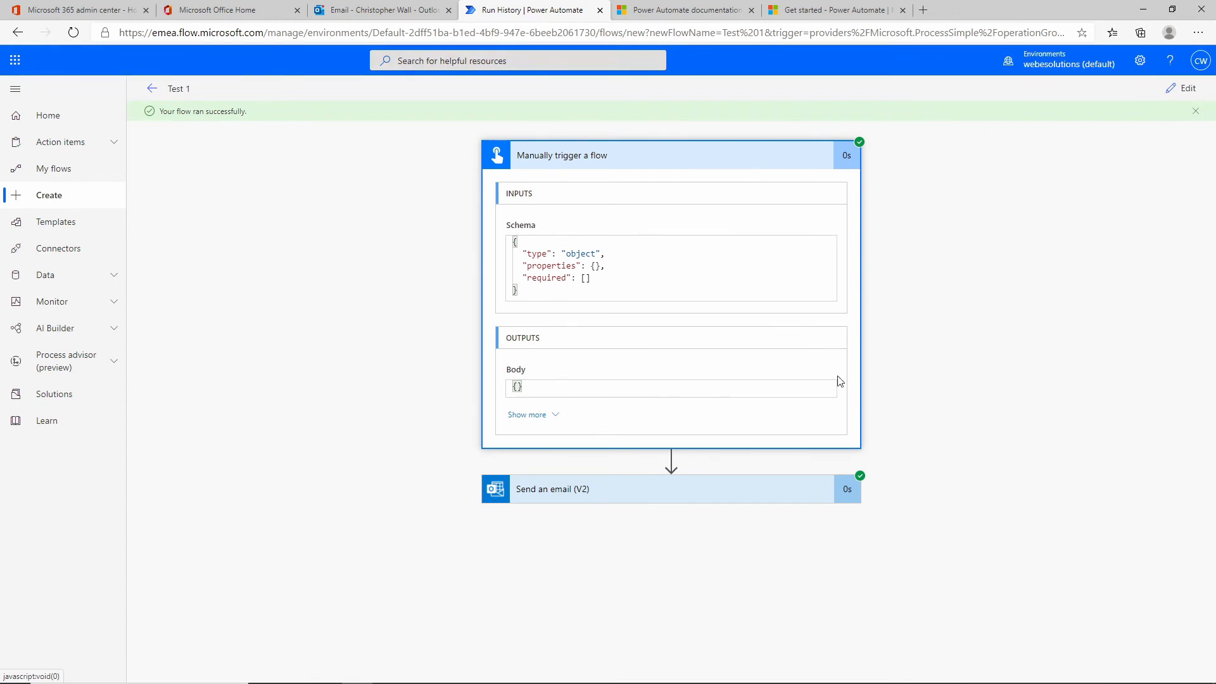
pyautogui.click(660, 498)
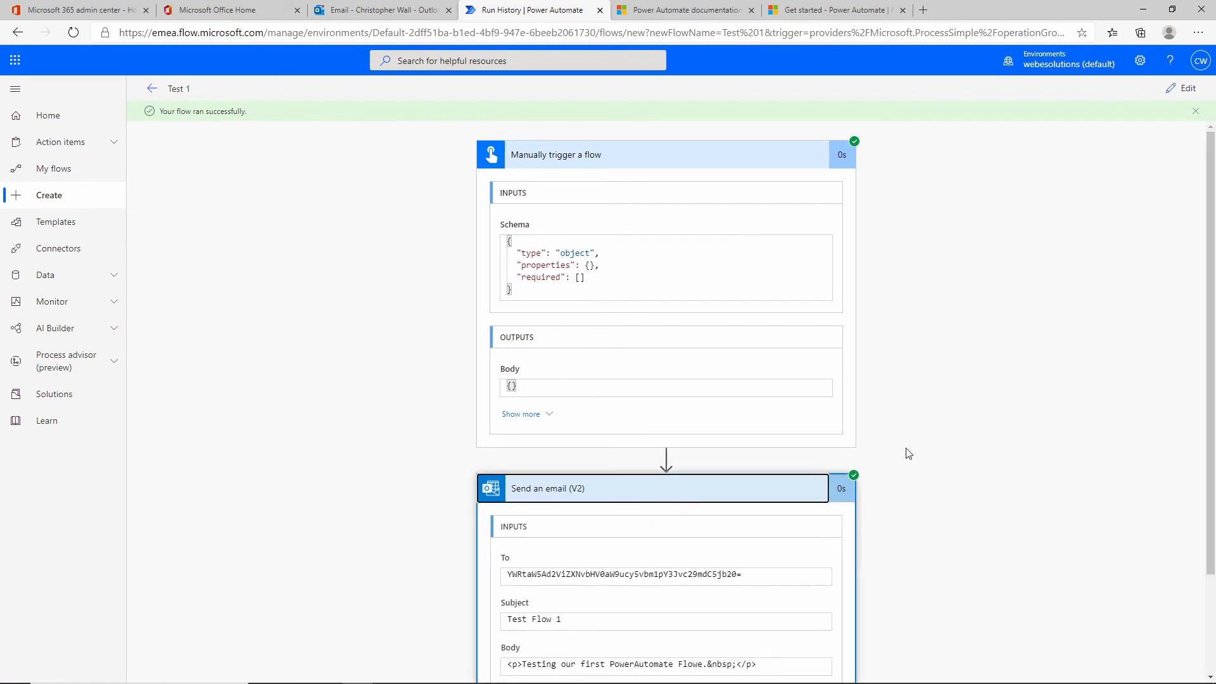
pyautogui.scroll(-3, 951, 439)
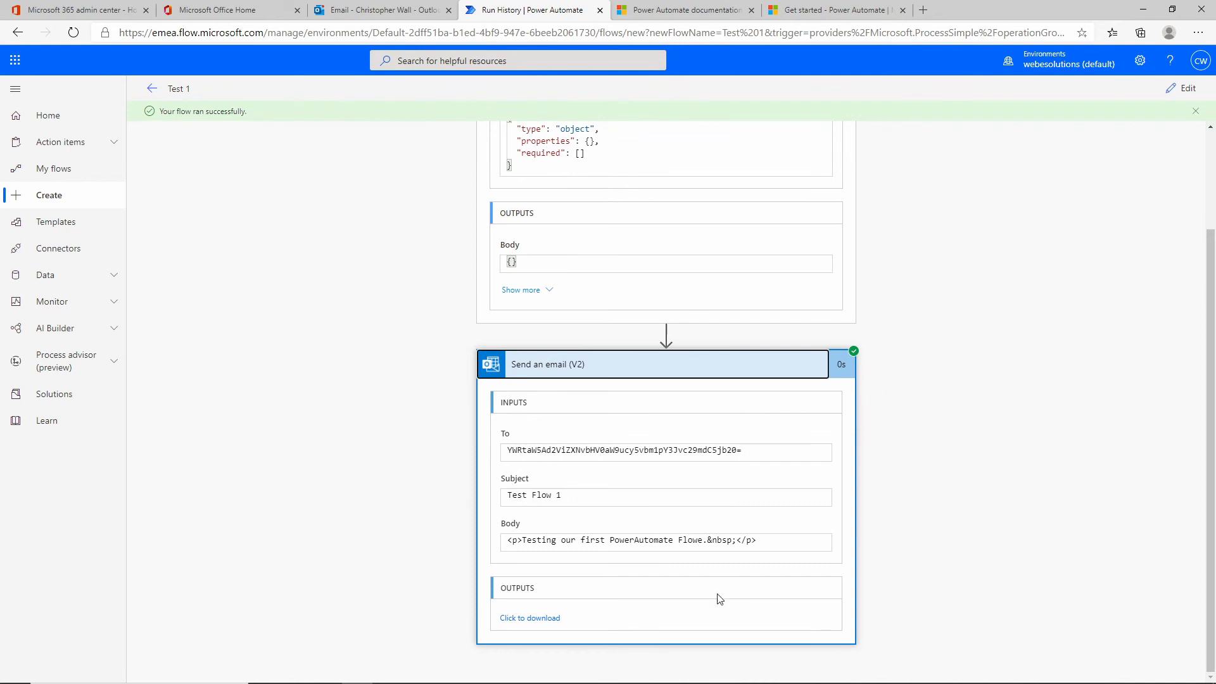
# - Leave the run details and run the "Test 1" flow again from the list of own cloud flows
pyautogui.click(152, 89)
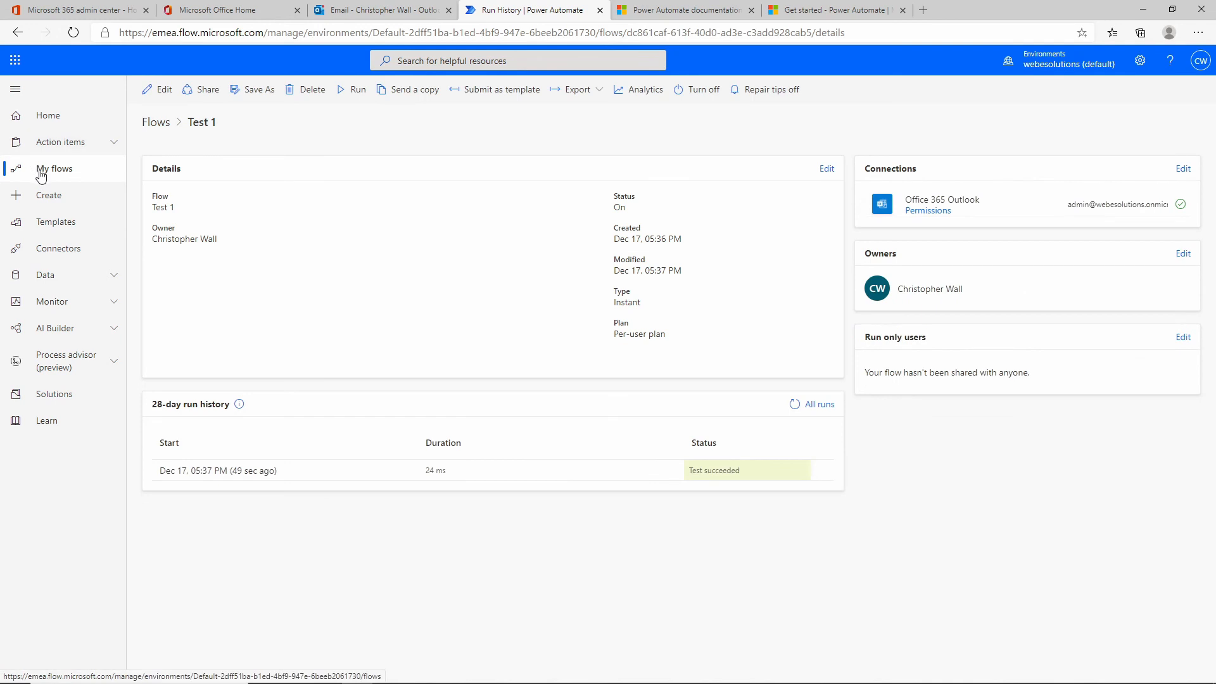
pyautogui.click(38, 169)
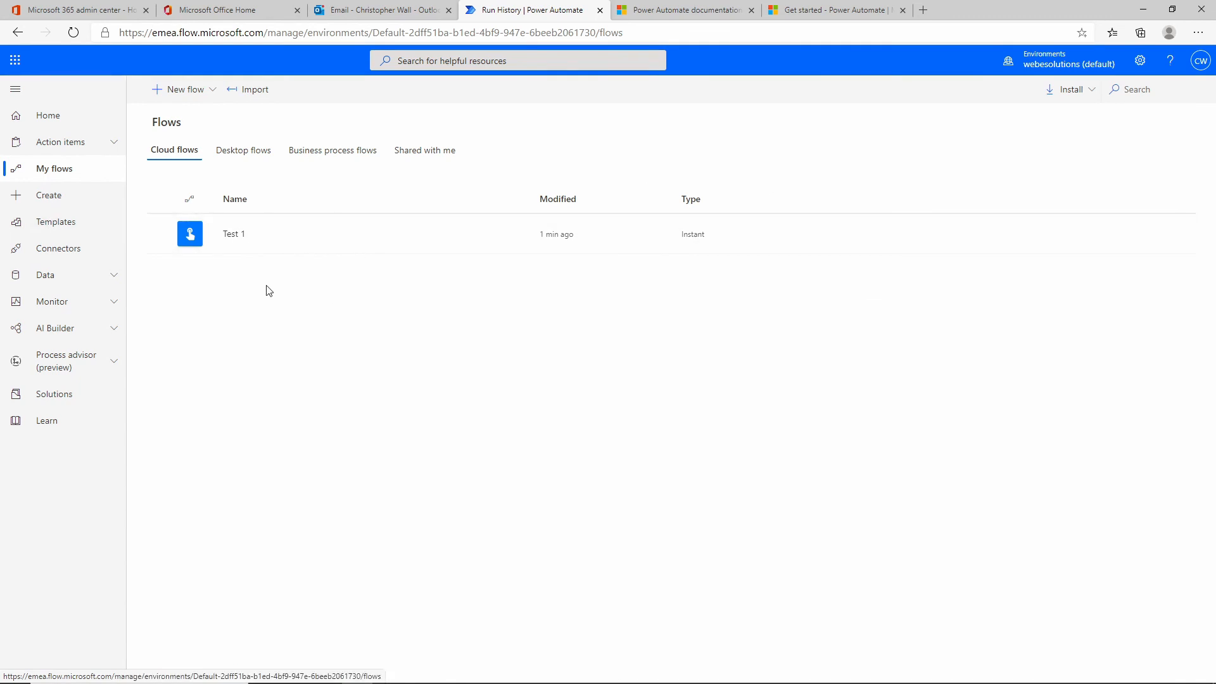
pyautogui.click(164, 236)
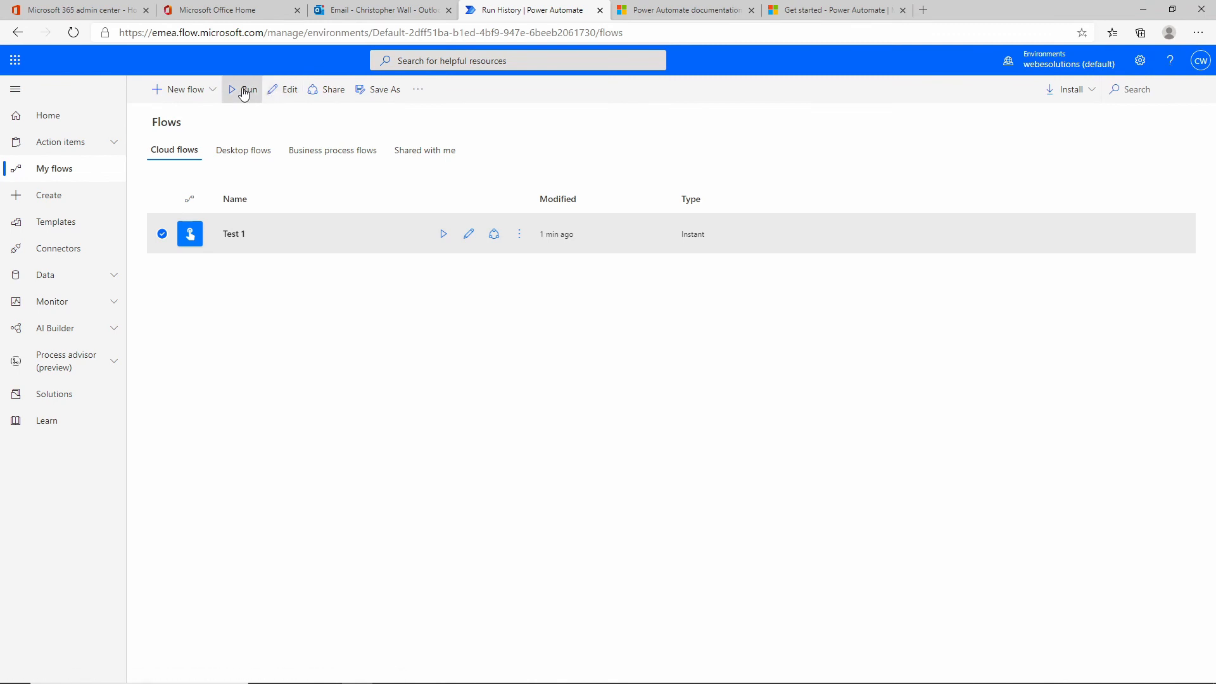
pyautogui.click(443, 236)
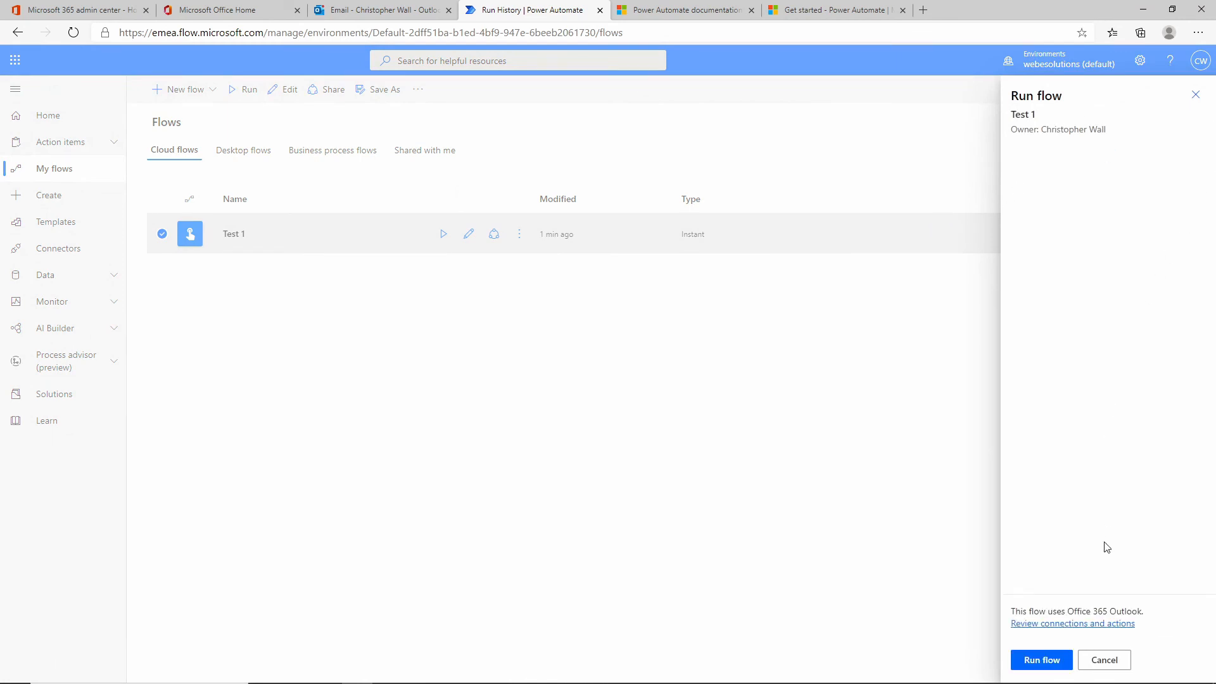
pyautogui.click(1043, 662)
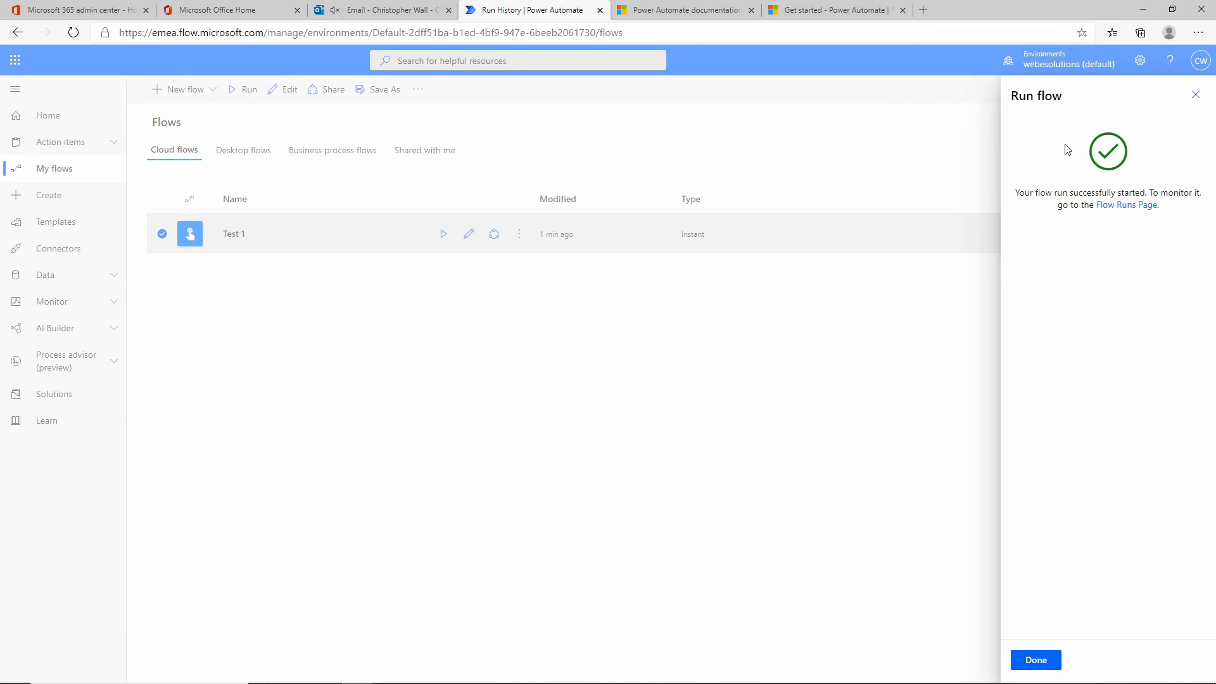
pyautogui.click(1050, 661)
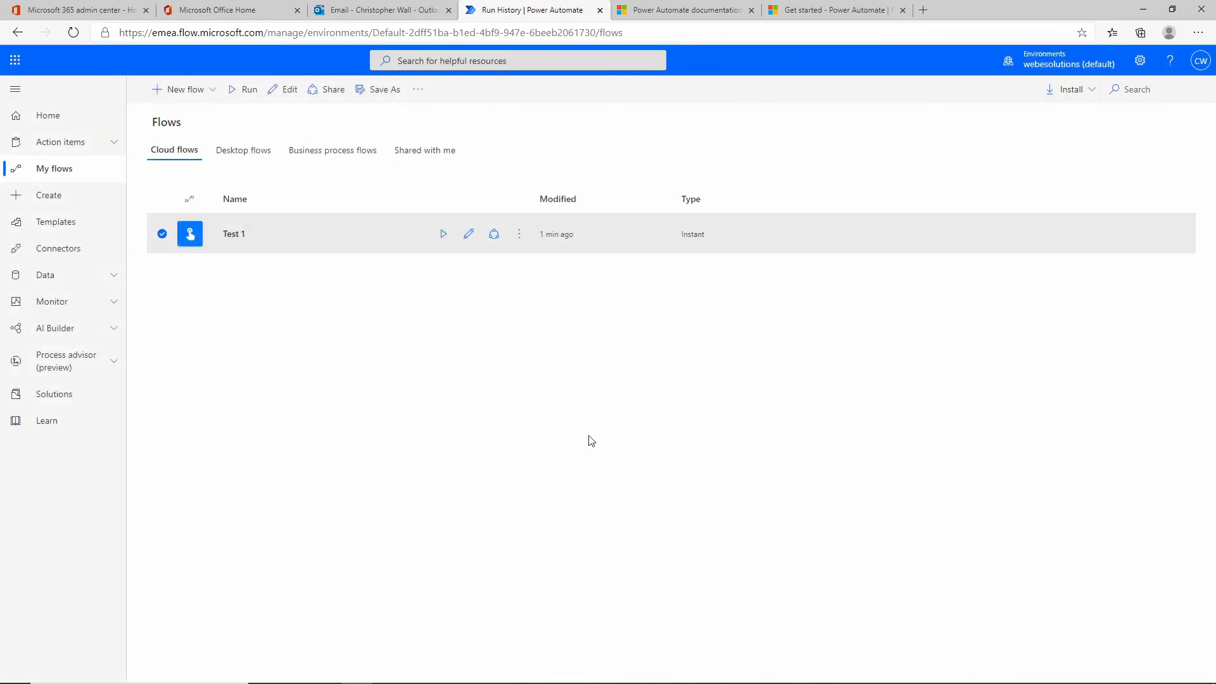
# - Switch to the Outlook inbox and compare the subject, time and body of the two "Test Flow 1" emails
pyautogui.click(179, 7)
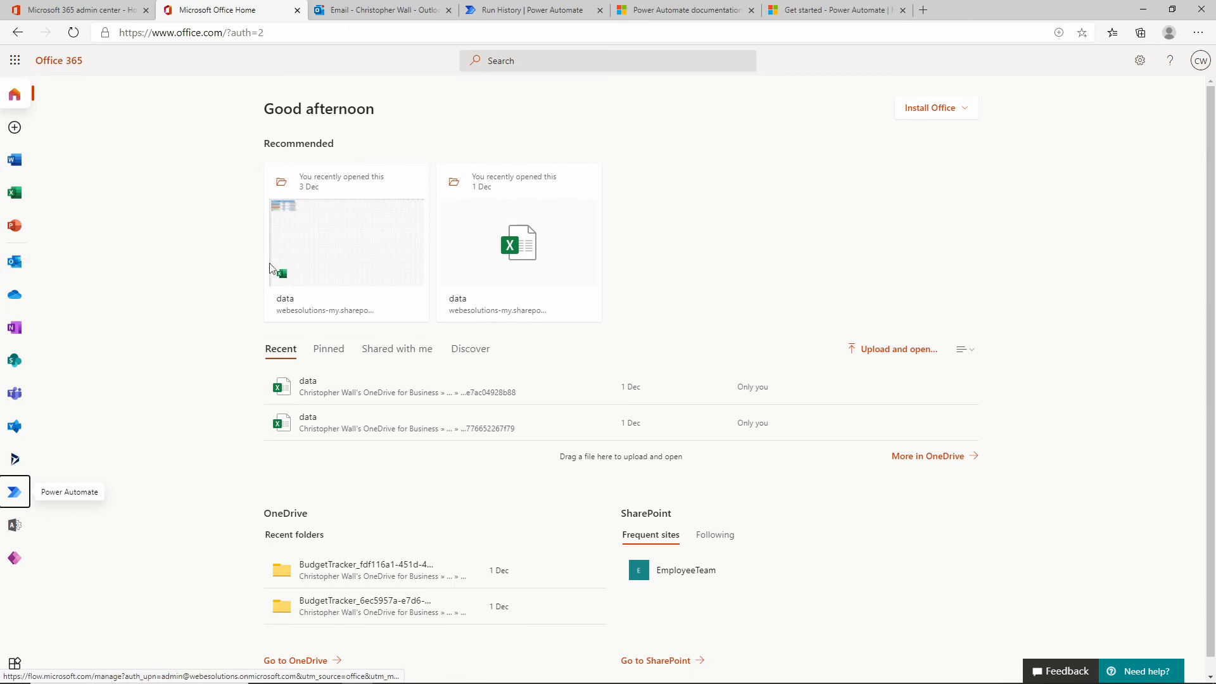
pyautogui.click(358, 9)
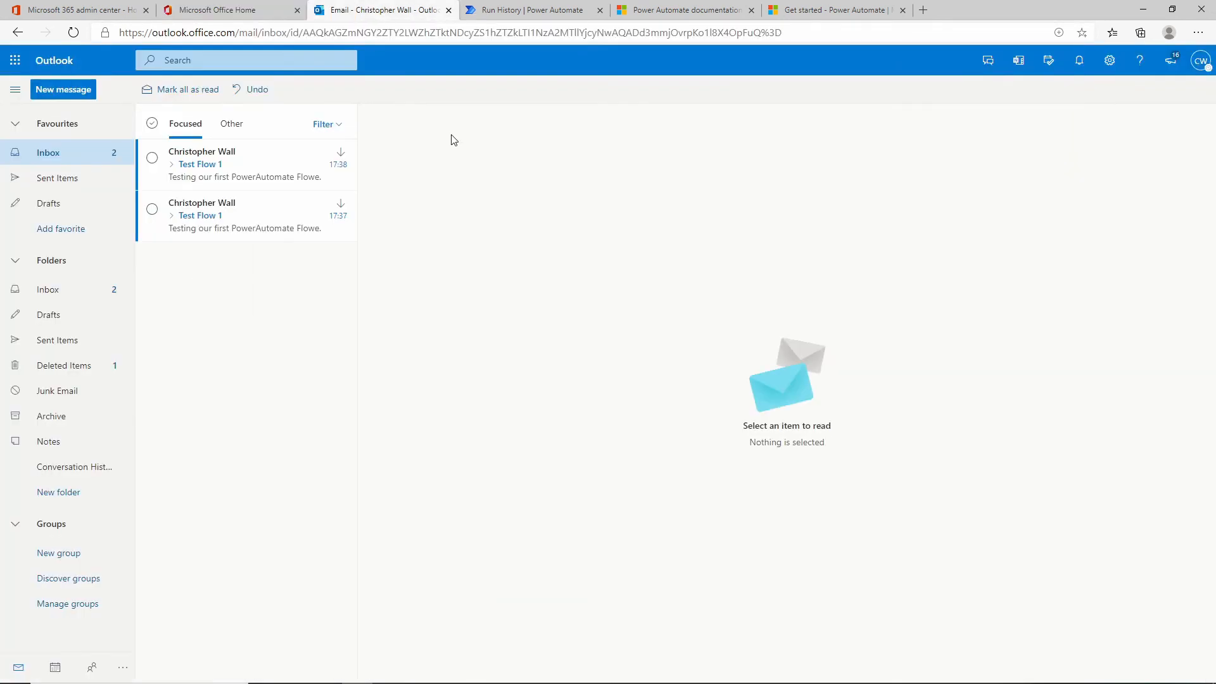
pyautogui.click(201, 219)
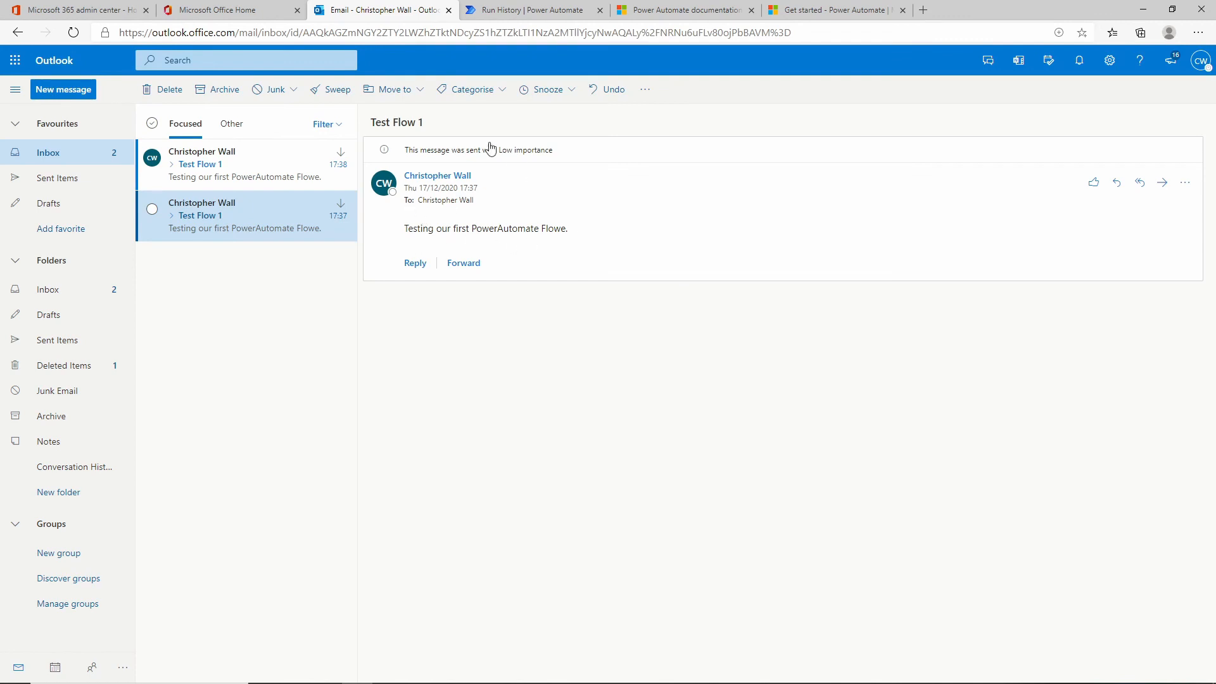
pyautogui.moveTo(385, 122); pyautogui.dragTo(465, 121)
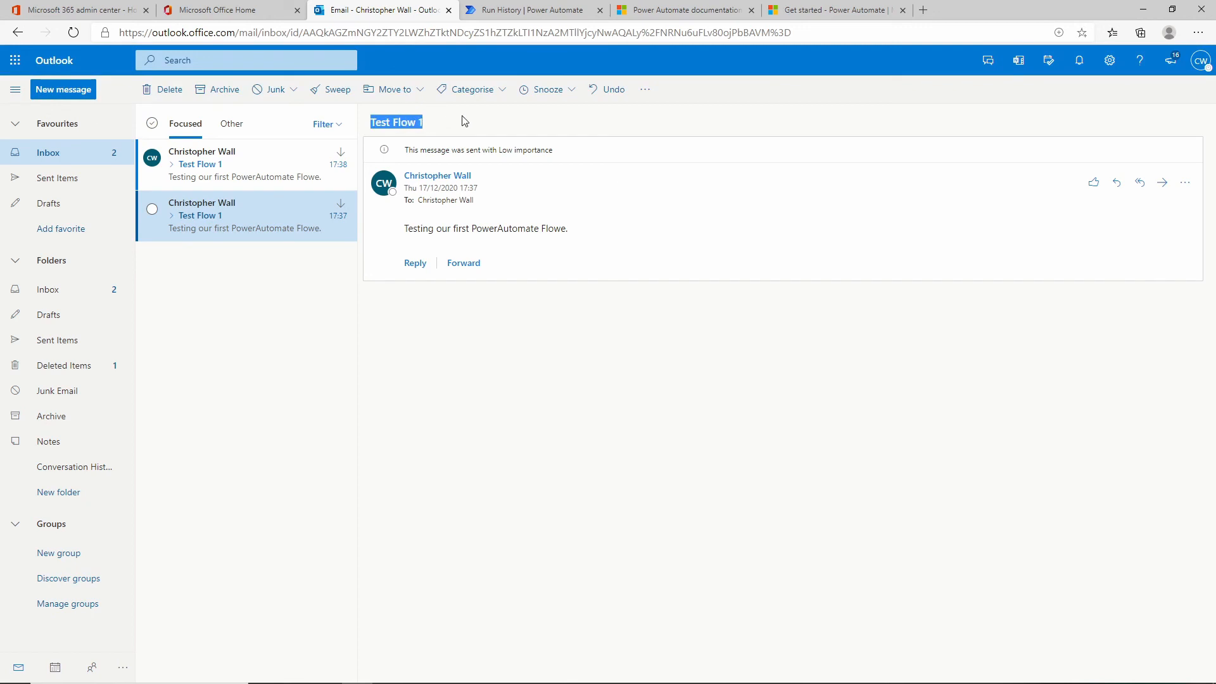
pyautogui.click(246, 172)
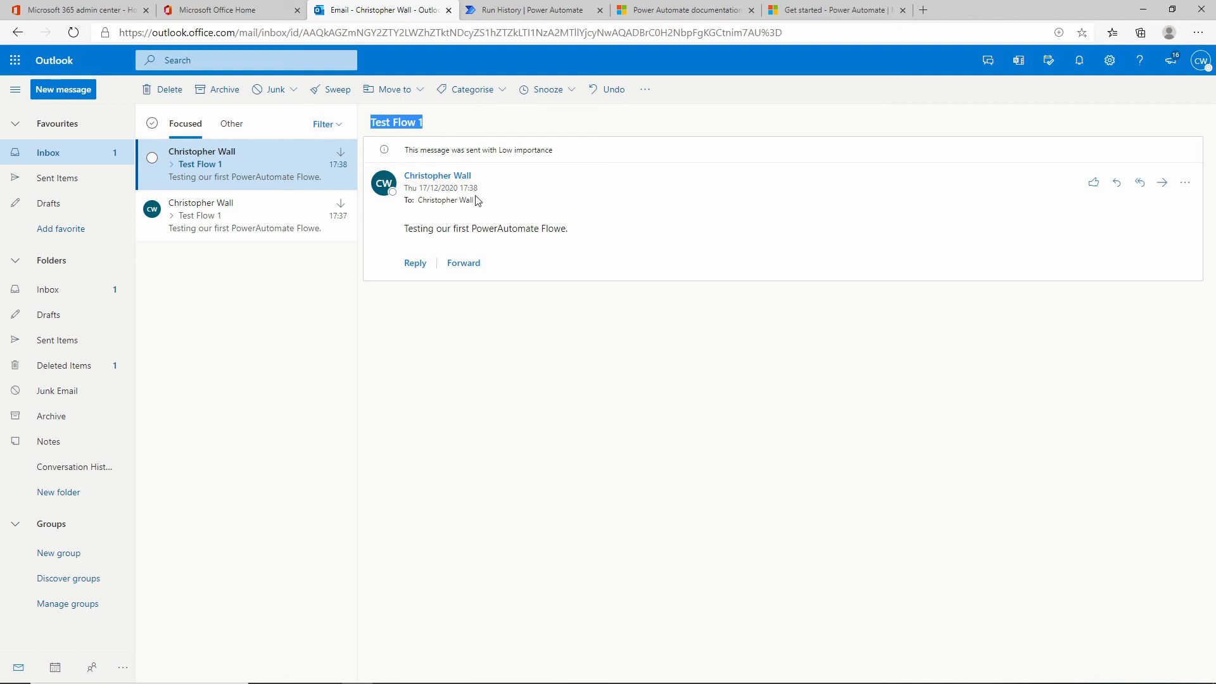
pyautogui.click(265, 225)
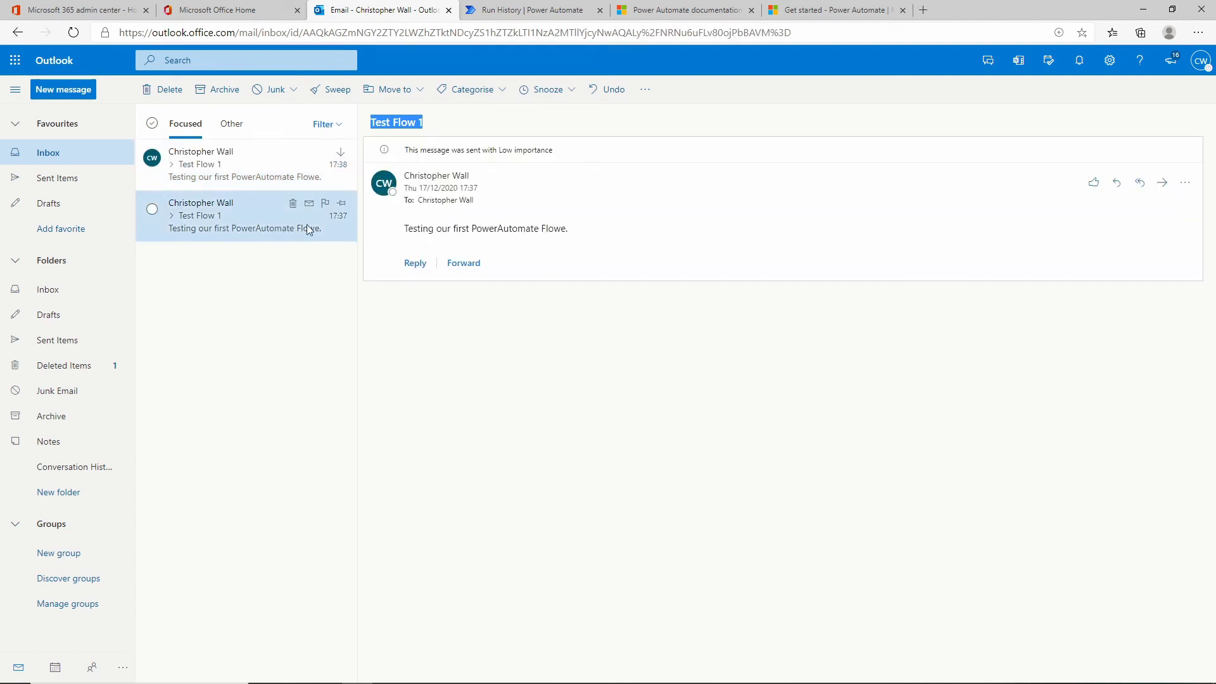
pyautogui.click(325, 177)
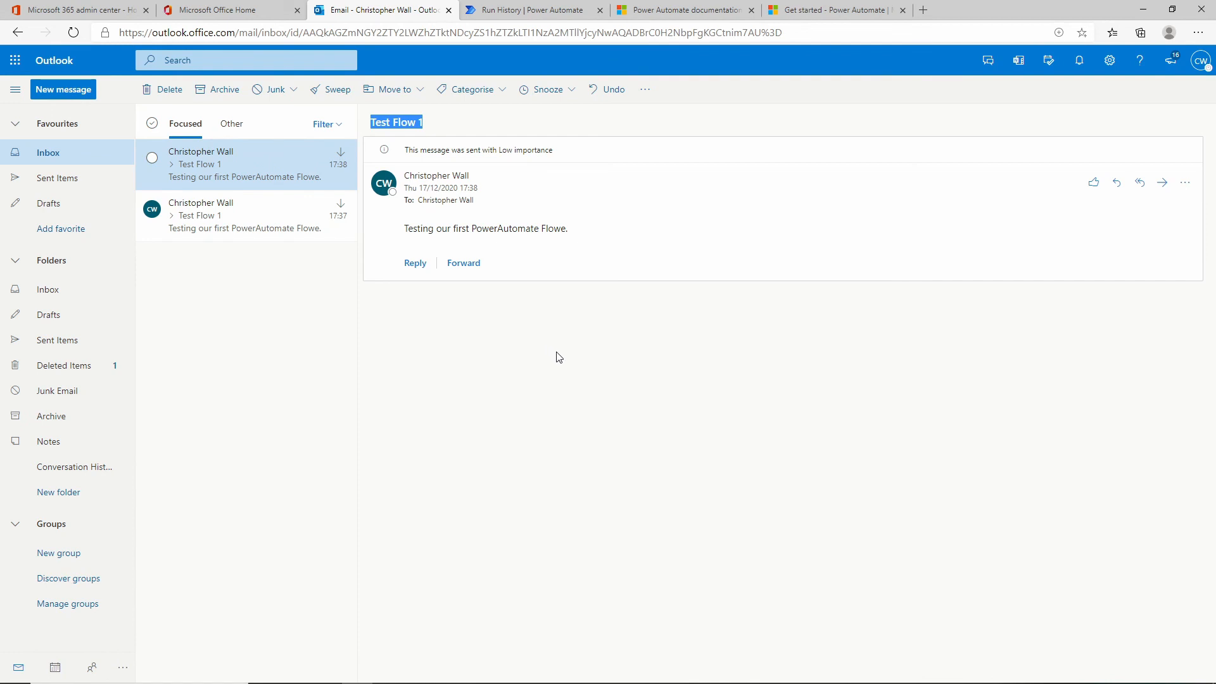
# - Revisit the Outlook inbox and the Power Automate documentation, and return to the Power Automate flow list with "Test 1" deselected
pyautogui.click(512, 14)
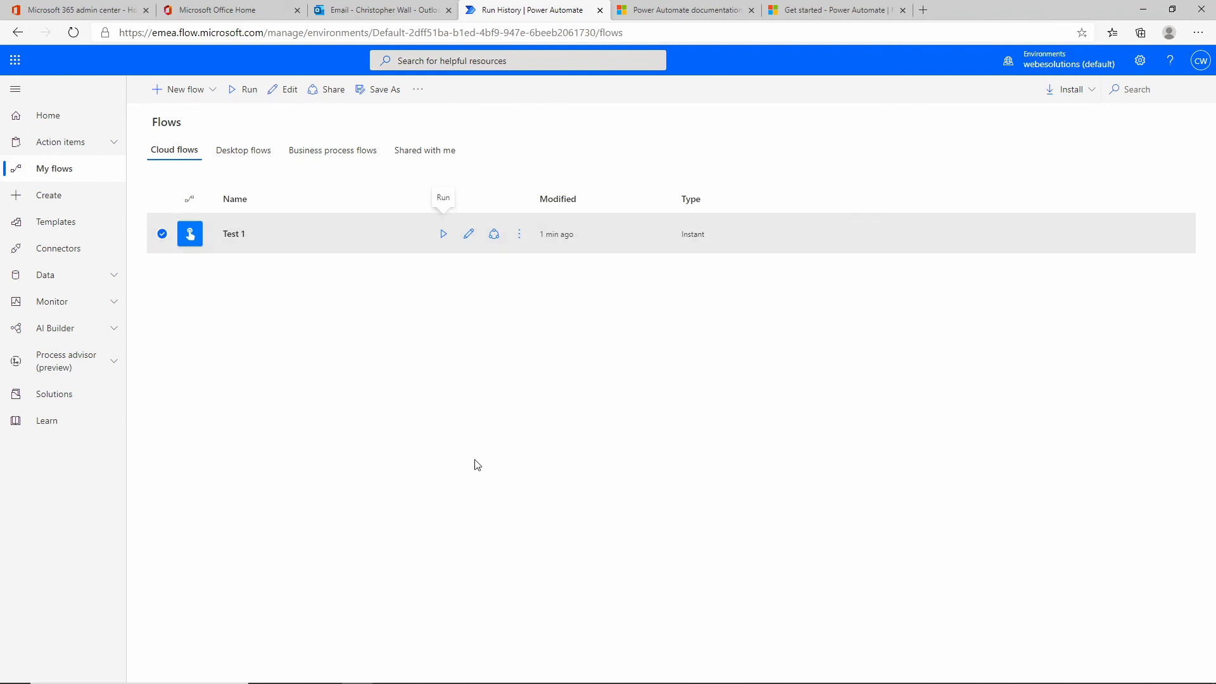
pyautogui.click(355, 9)
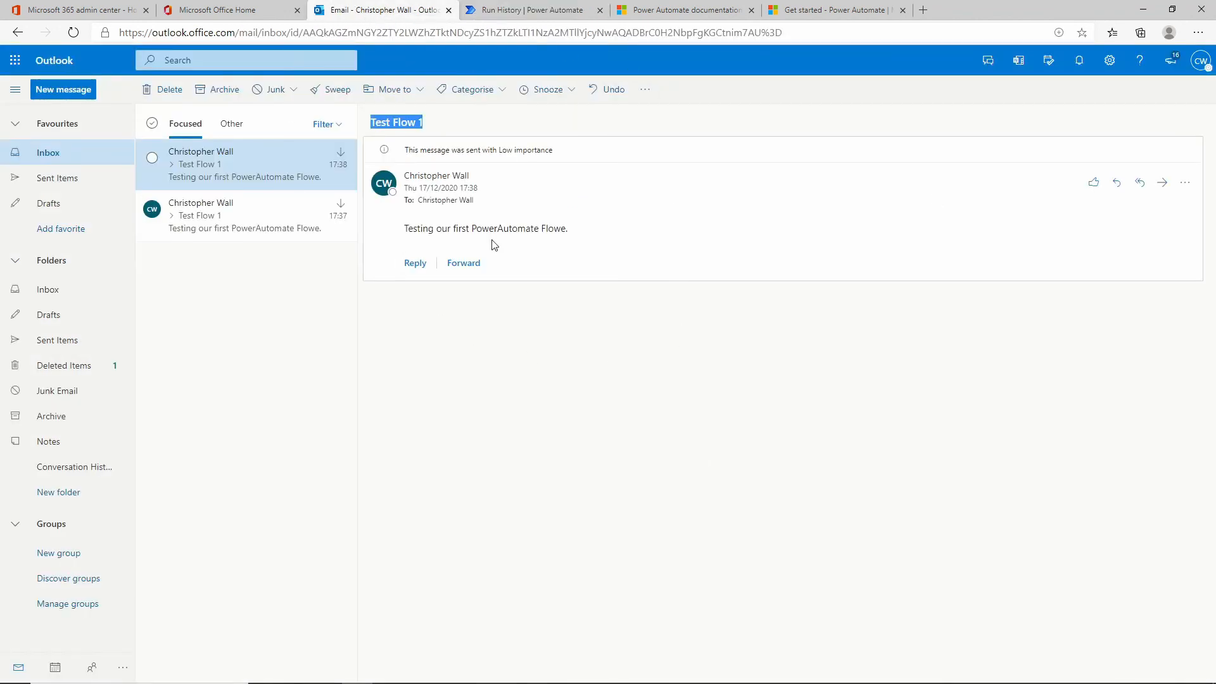
pyautogui.click(536, 10)
pyautogui.click(654, 9)
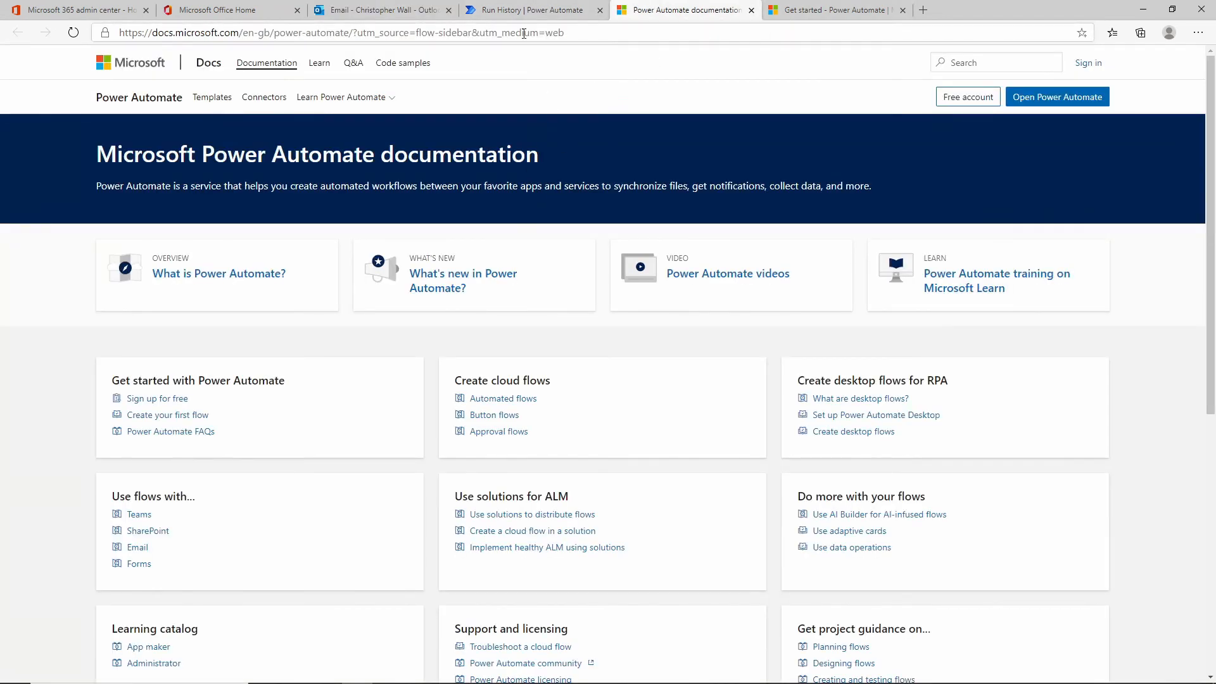
pyautogui.click(504, 12)
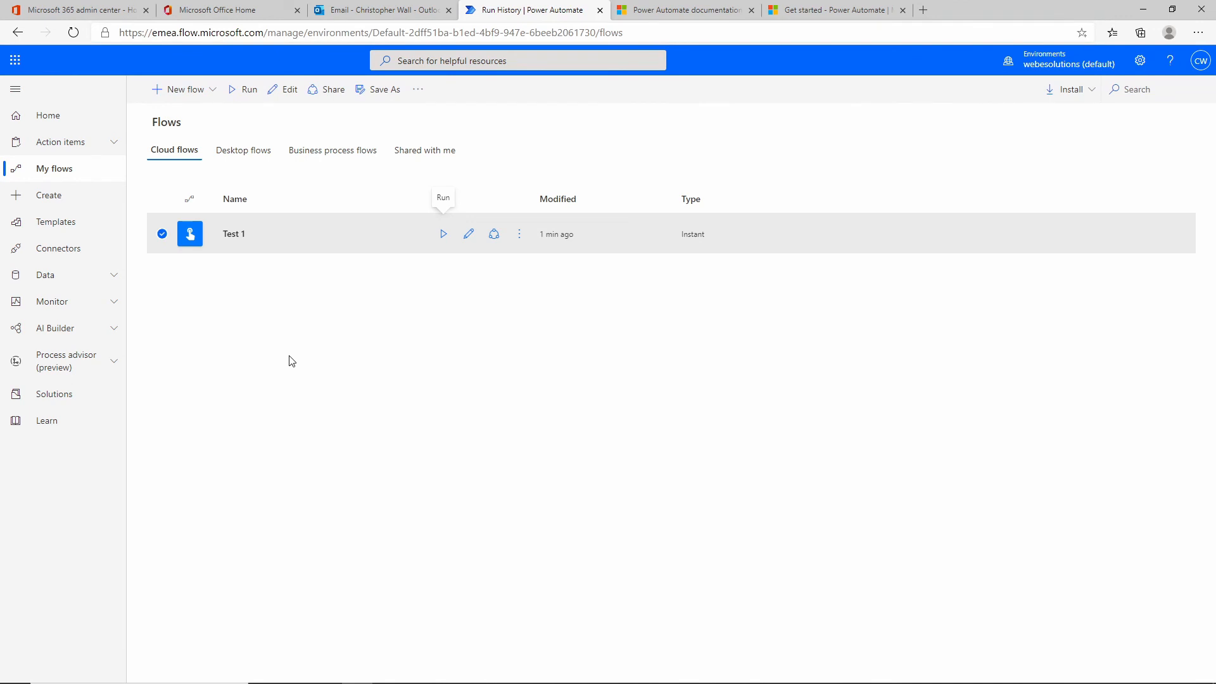
pyautogui.click(431, 395)
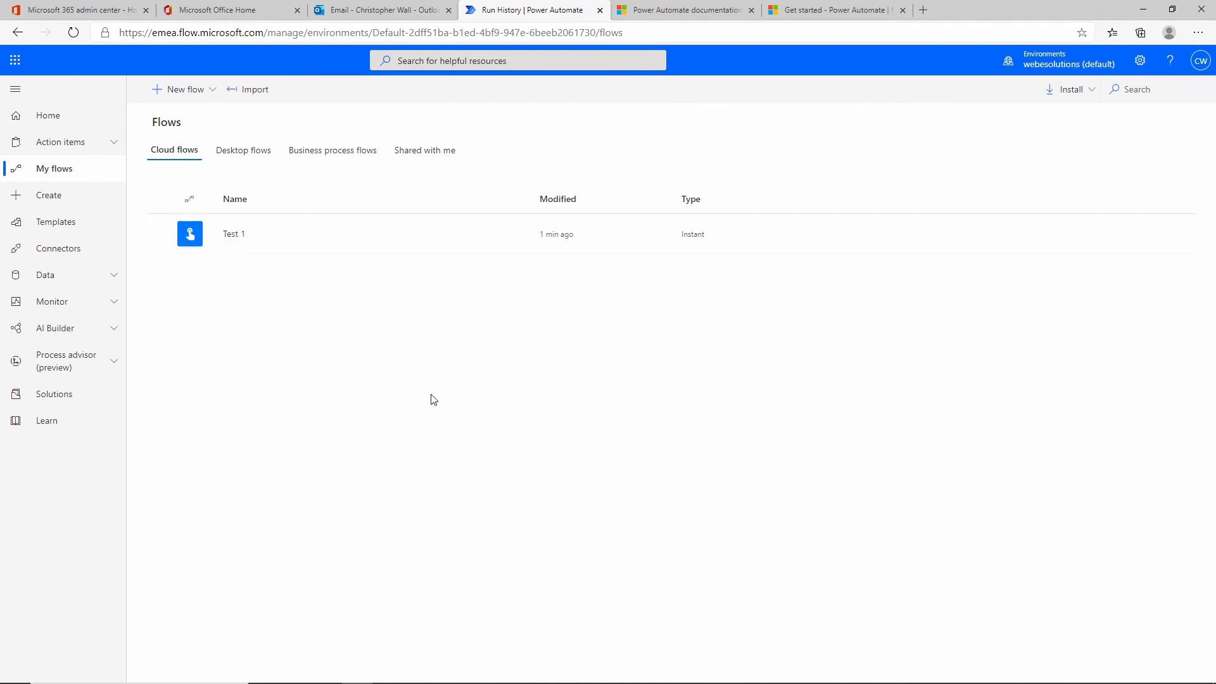